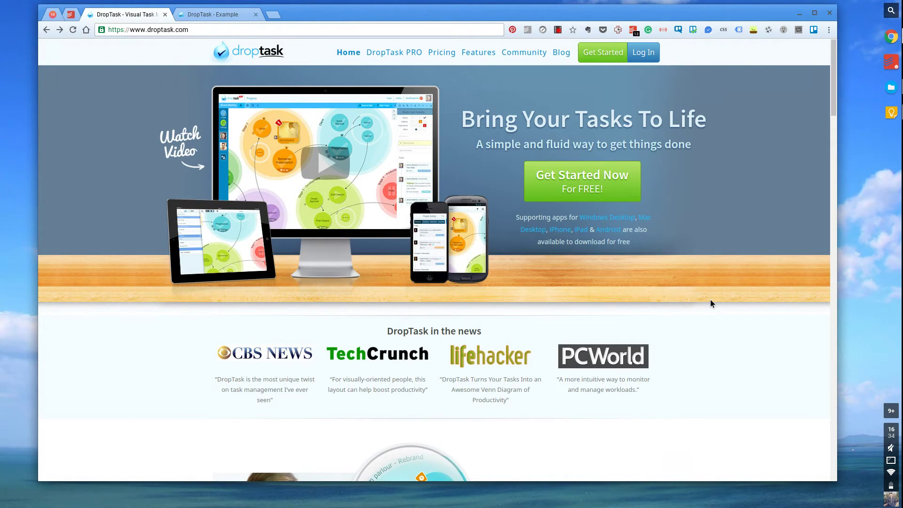
scroll(710, 301, down, 3)
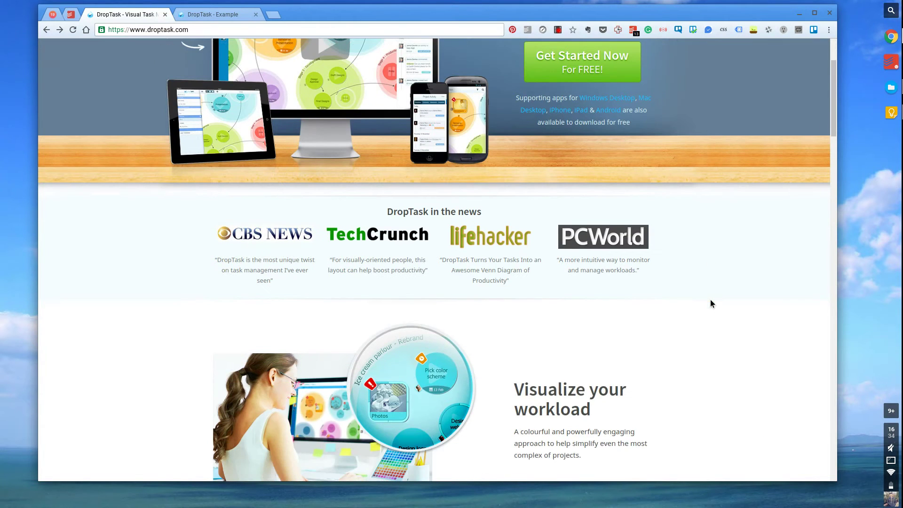
scroll(711, 301, up, 3)
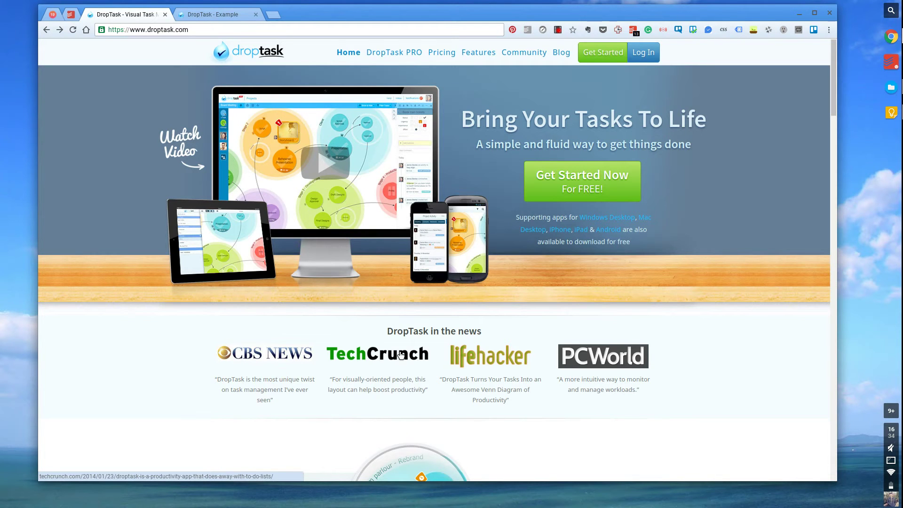
key(ctrl+Tab)
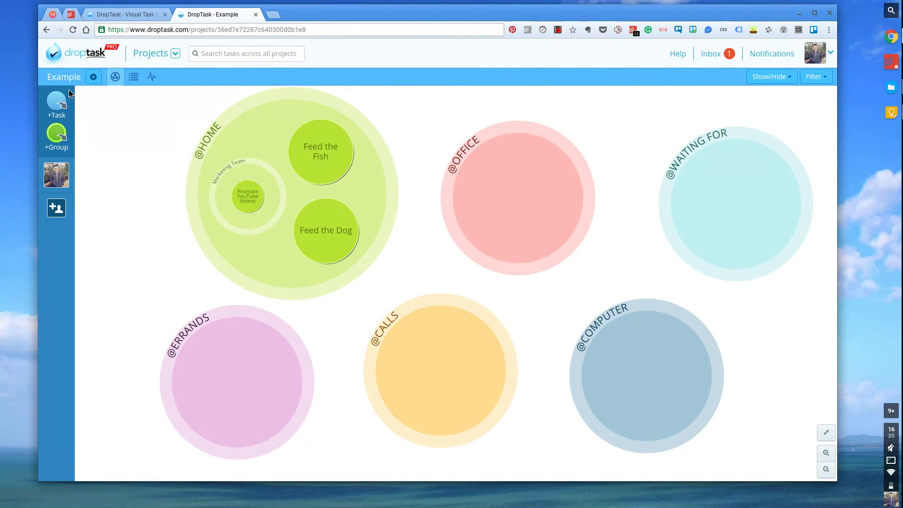
mouse_move(218, 142)
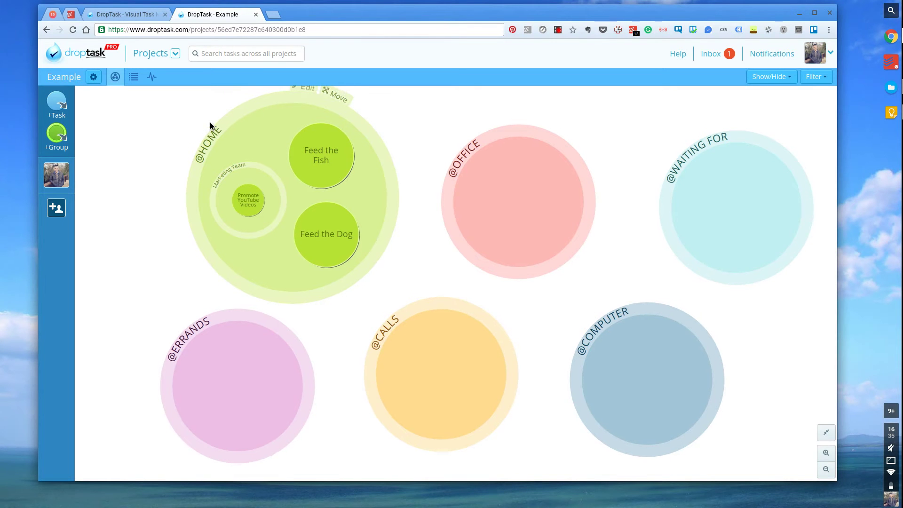
mouse_move(310, 113)
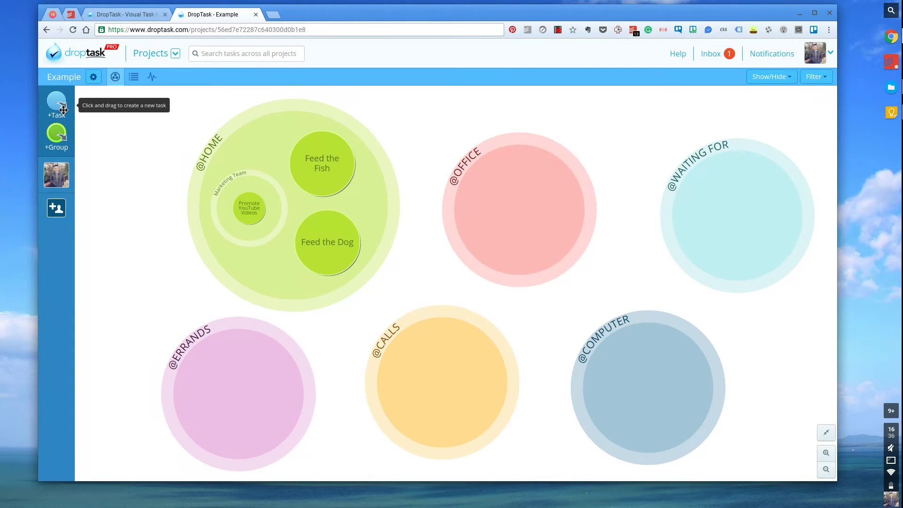
drag(64, 110, 269, 140)
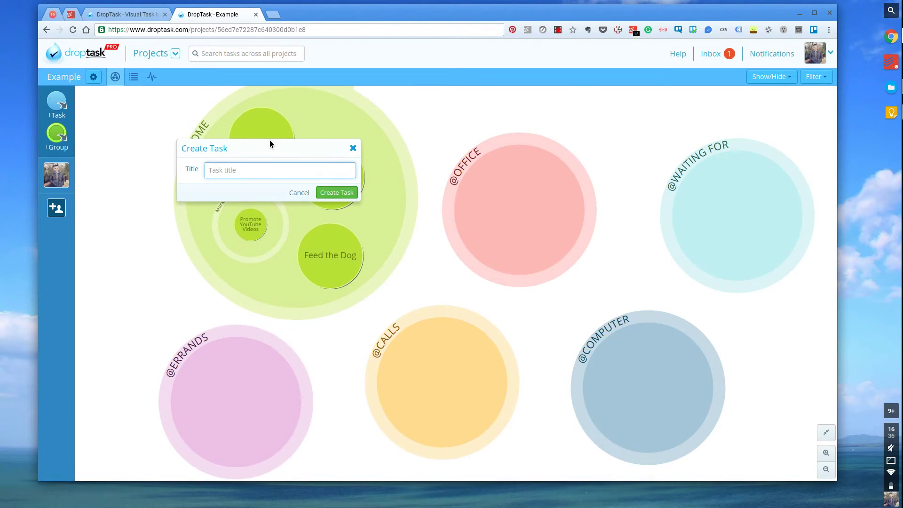
text(Feed the Wolf)
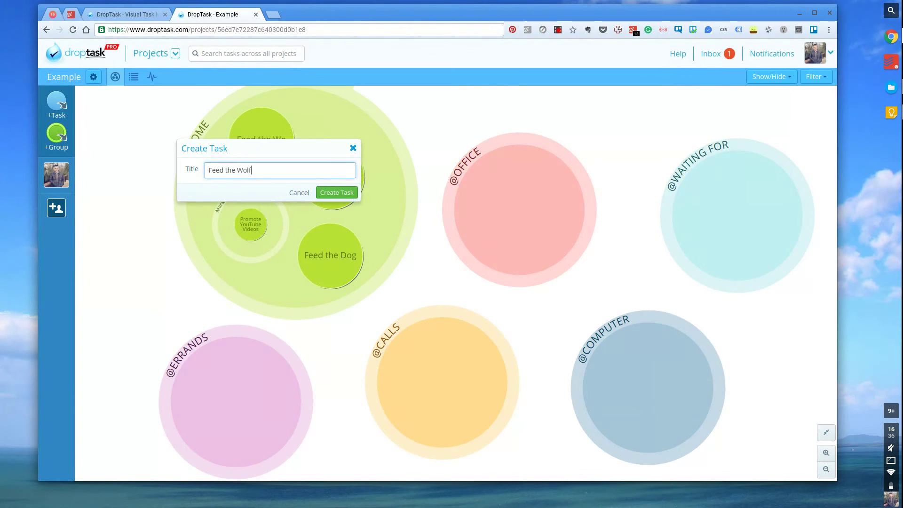
click(338, 193)
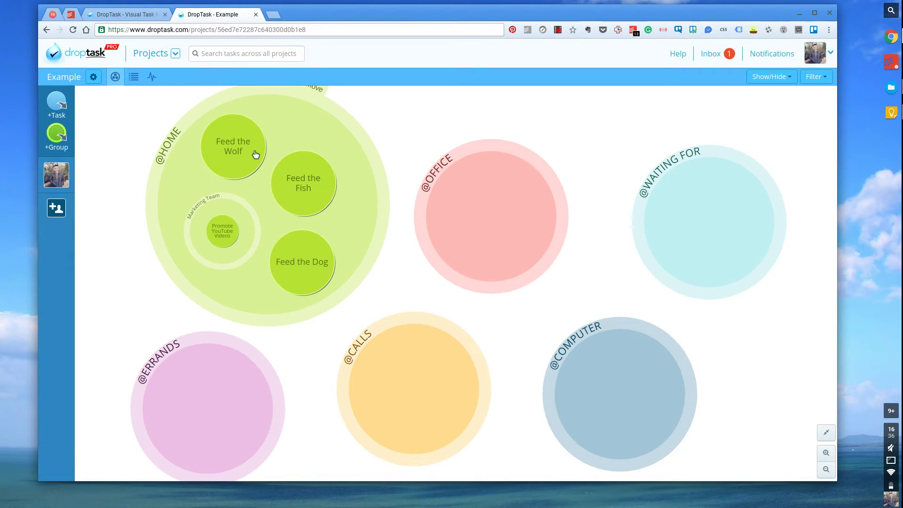
scroll(342, 171, up, 2)
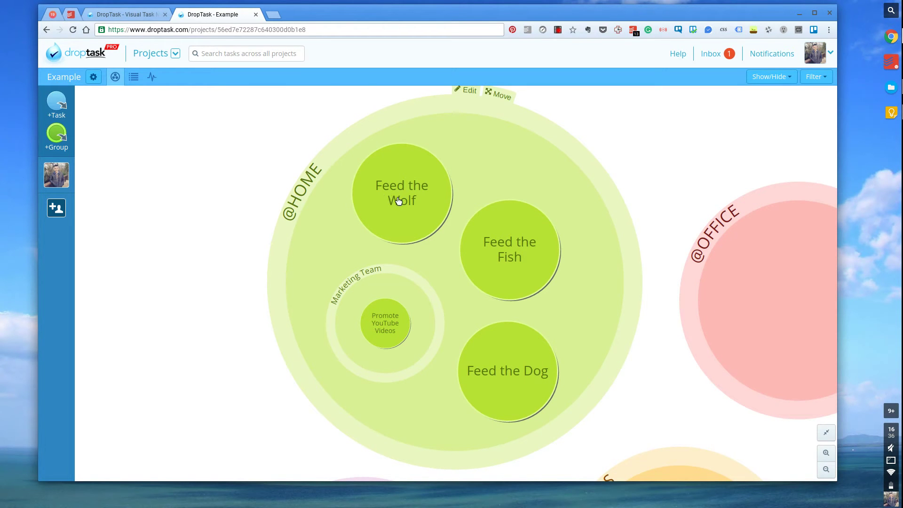
click(398, 201)
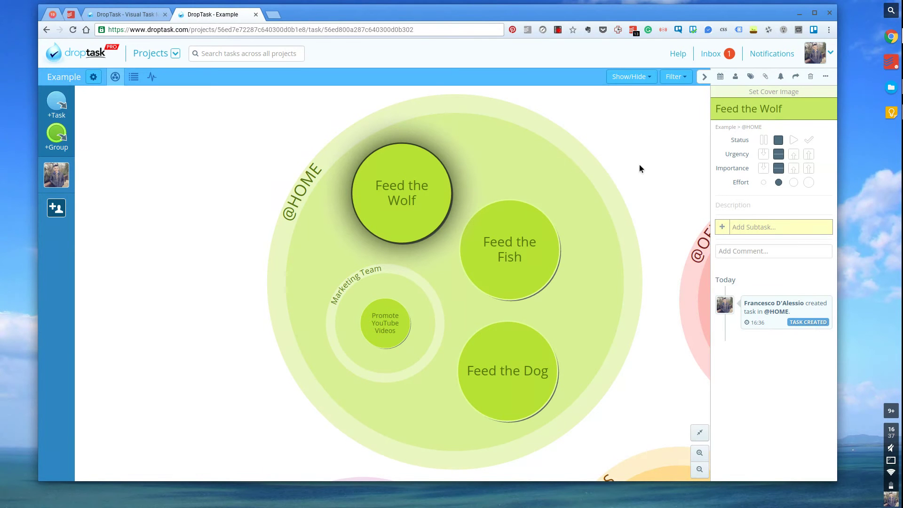
Set Feed the Wolf's due date to 20 March 2016 and assign it to the suggested member
mouse_move(412, 188)
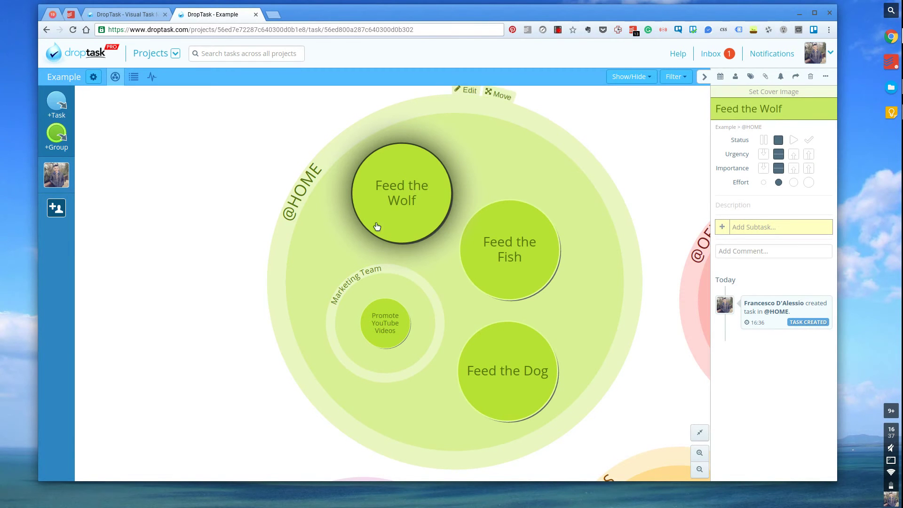
click(720, 78)
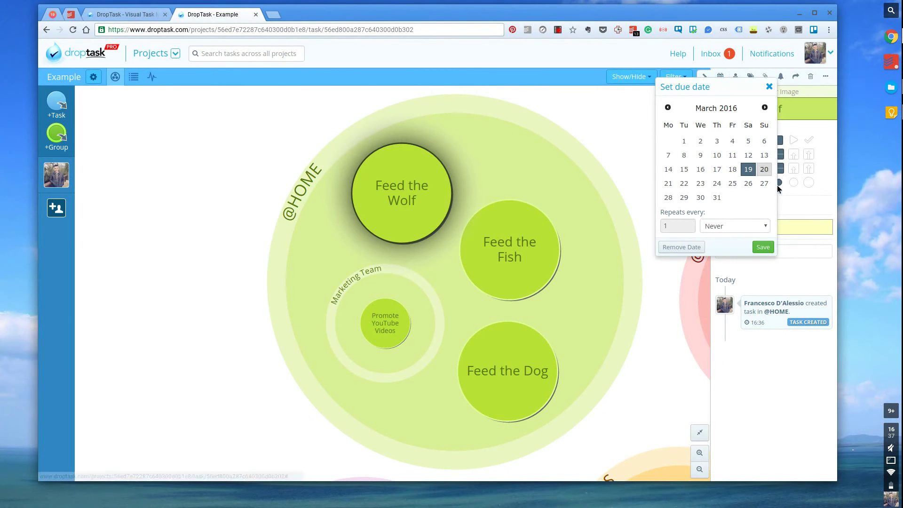
click(766, 171)
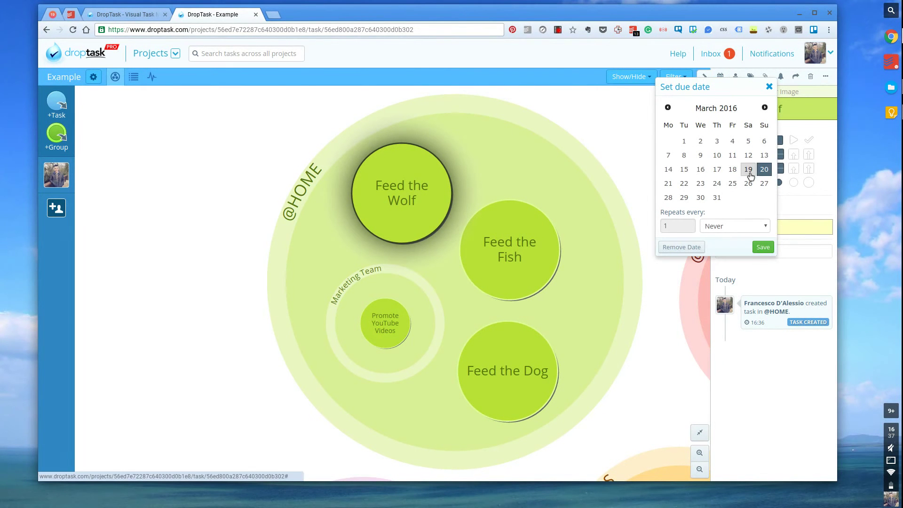
click(769, 249)
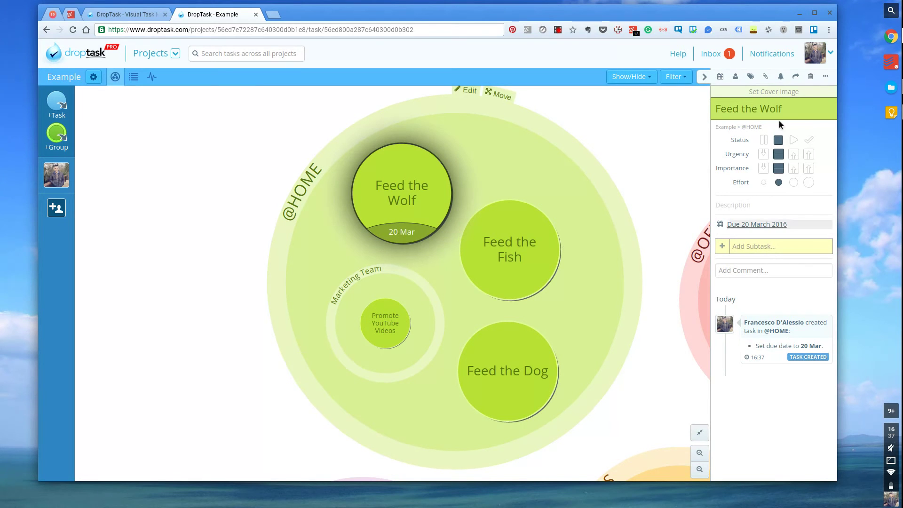
click(741, 80)
click(780, 260)
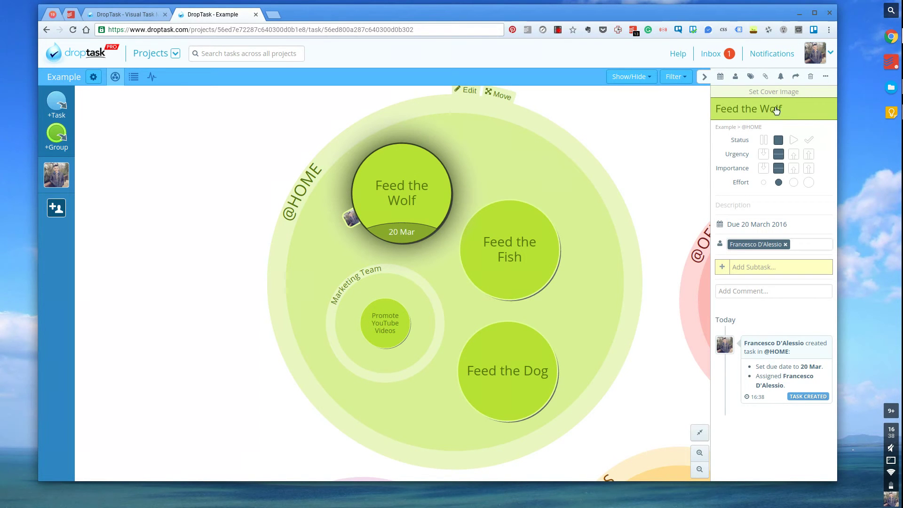
Add the tag 'offline' to the Feed the Wolf task
click(751, 76)
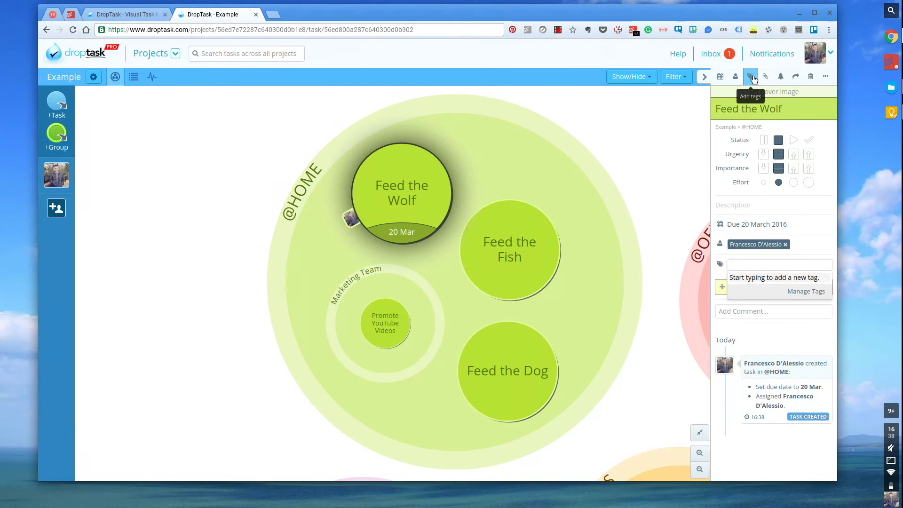
text(offlijne)
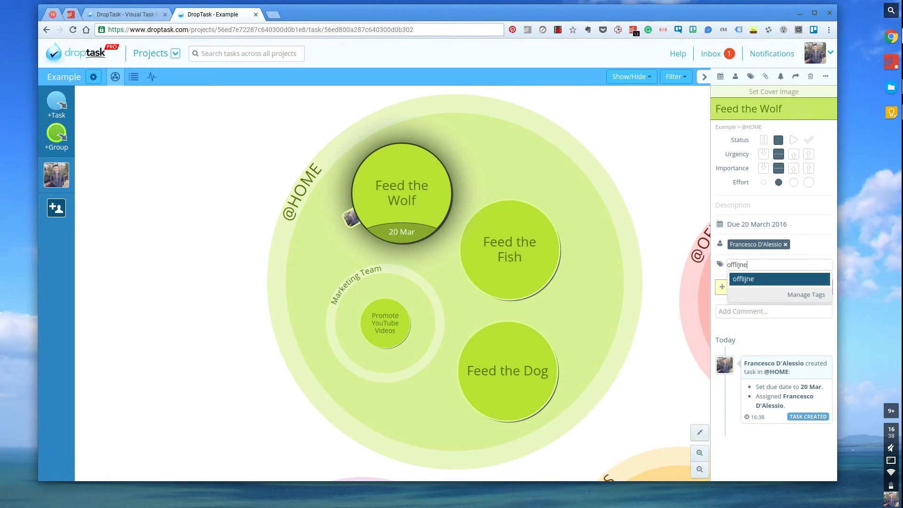
key(BackSpace)
text(ne)
key(Return)
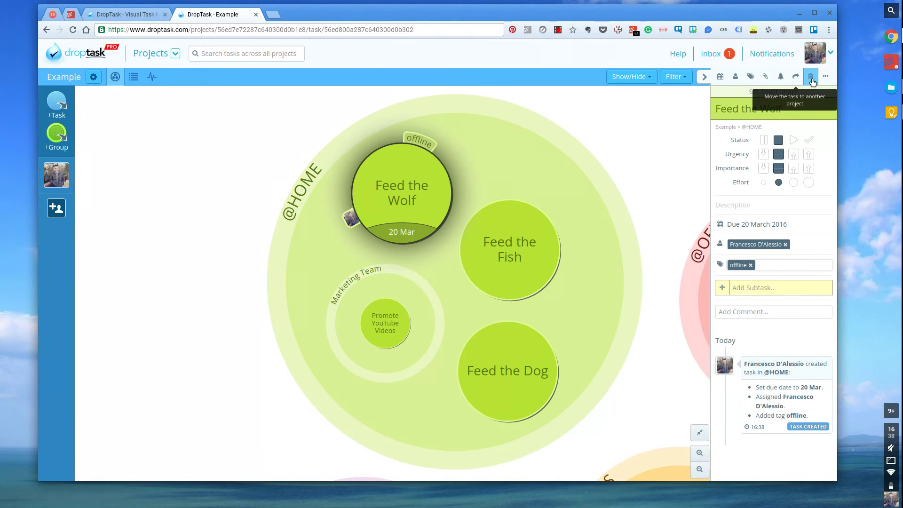
click(666, 159)
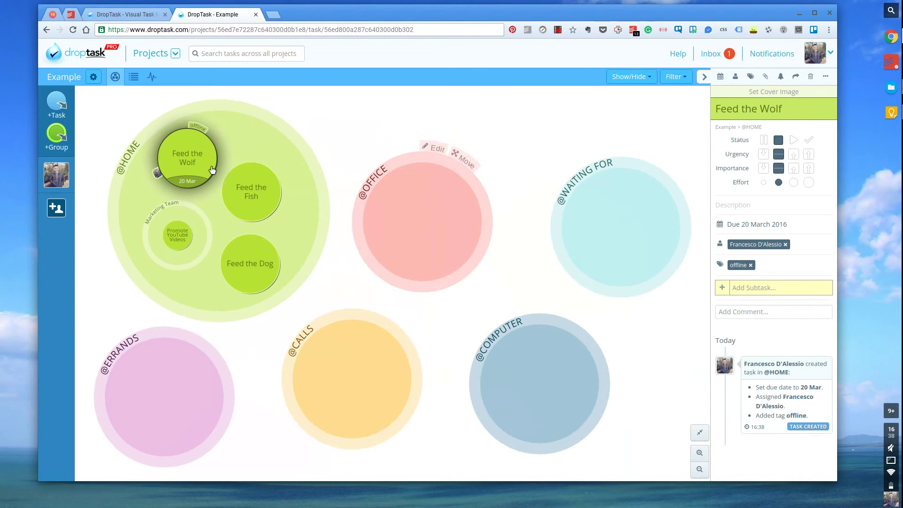
Give Feed the Wolf the description 'Hello world!'
mouse_move(213, 170)
mouse_down()
mouse_move(384, 227)
mouse_move(419, 224)
mouse_move(236, 144)
mouse_move(201, 170)
mouse_up()
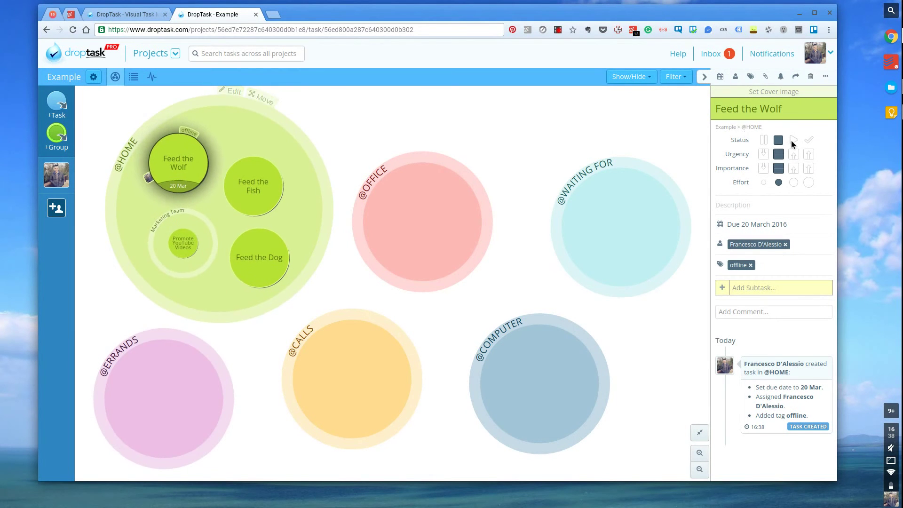
click(829, 79)
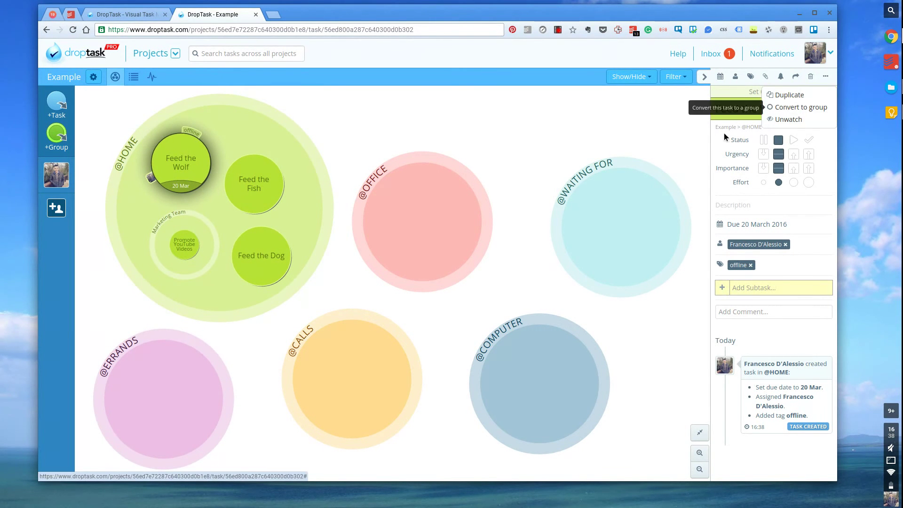
click(827, 213)
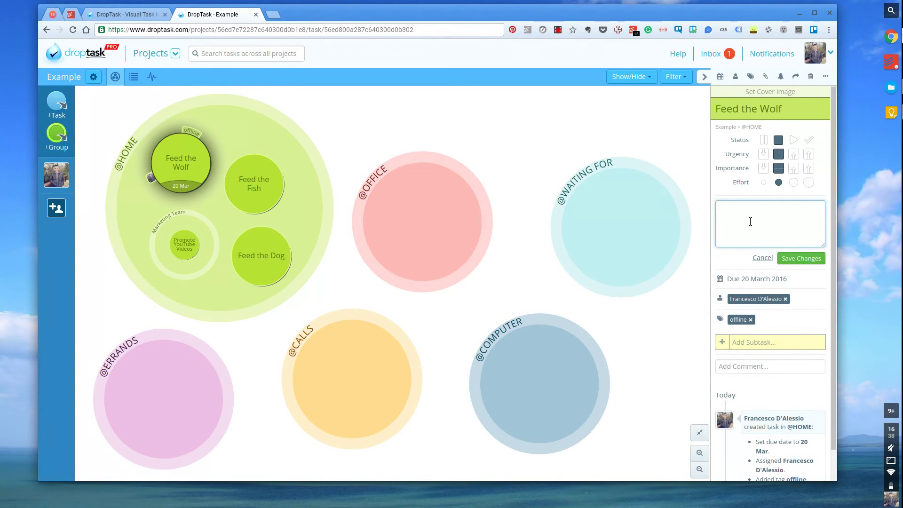
text(Hello world!)
click(798, 258)
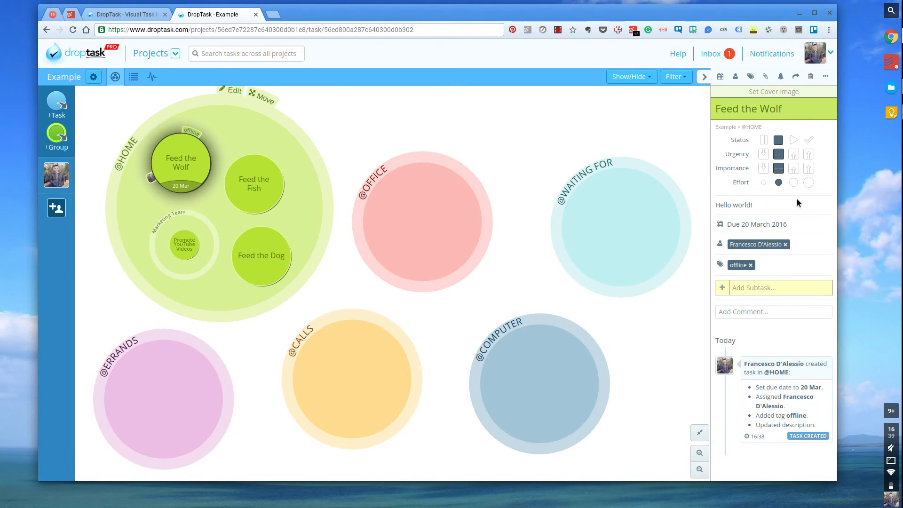
Set Feed the Wolf's effort to Very Large and its importance to Very High
click(811, 182)
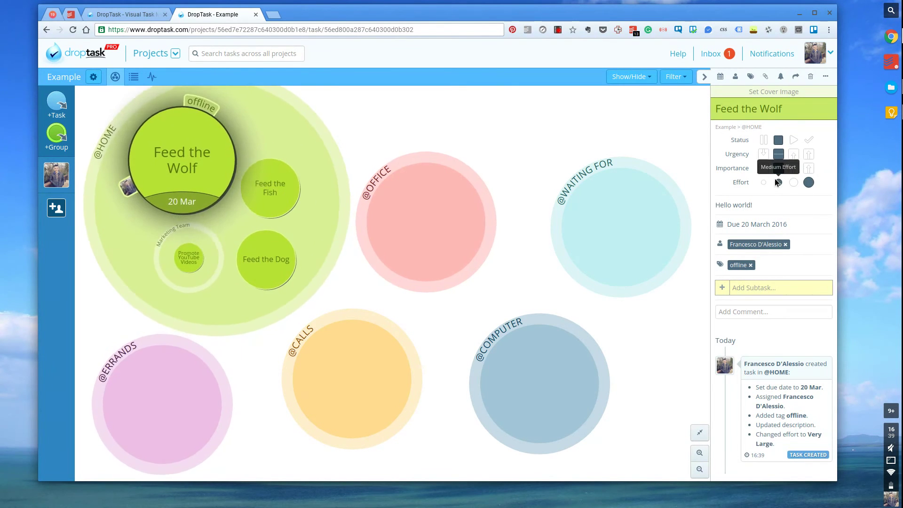
click(811, 170)
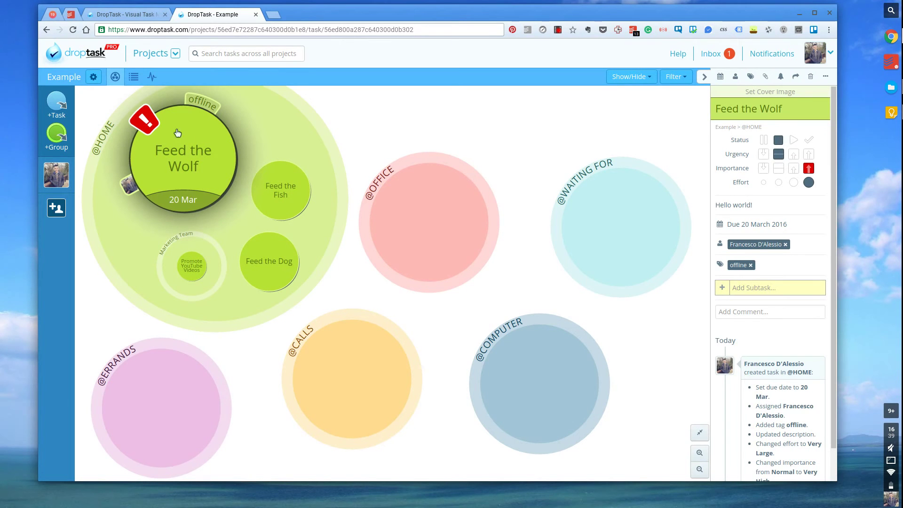
click(794, 170)
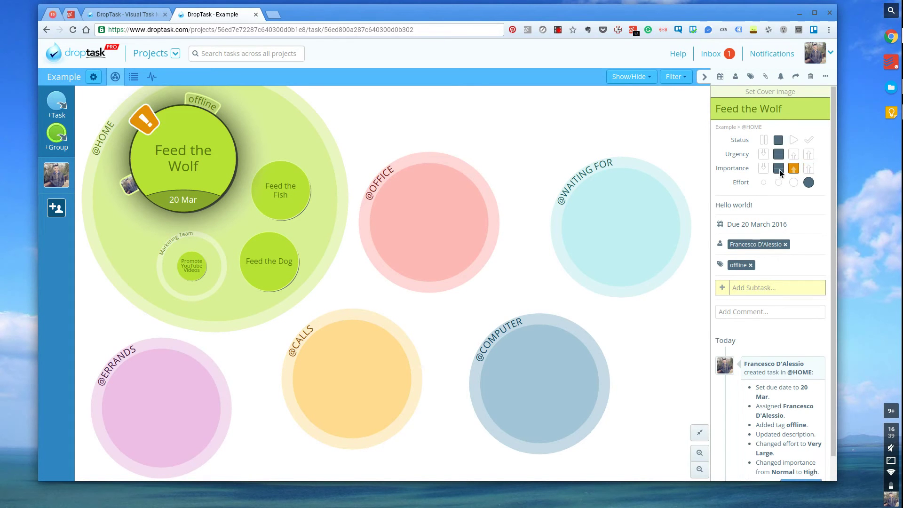
click(779, 171)
click(765, 169)
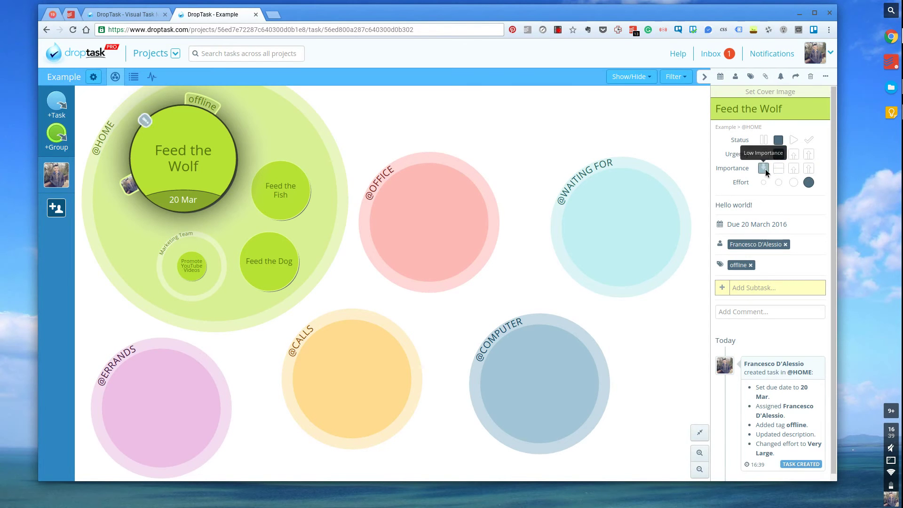
click(809, 169)
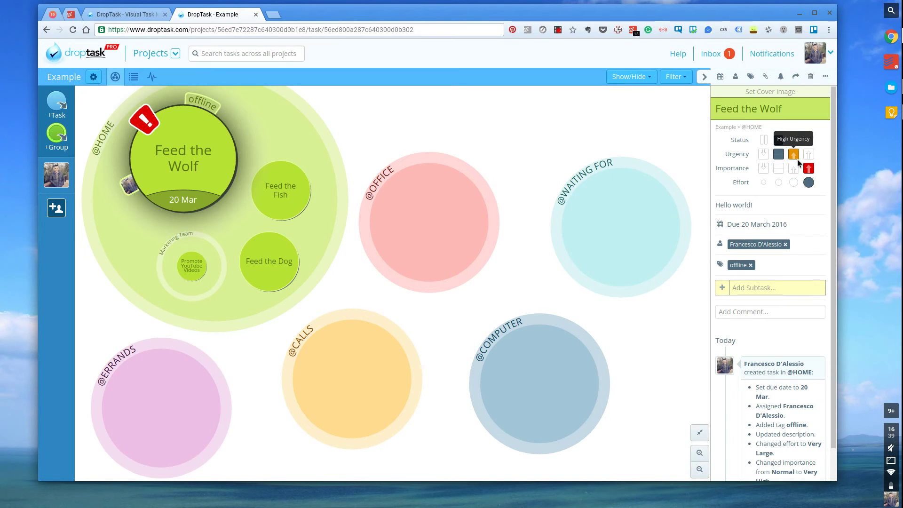
Set urgency to High and status to In Progress, after briefly marking it completed
click(796, 158)
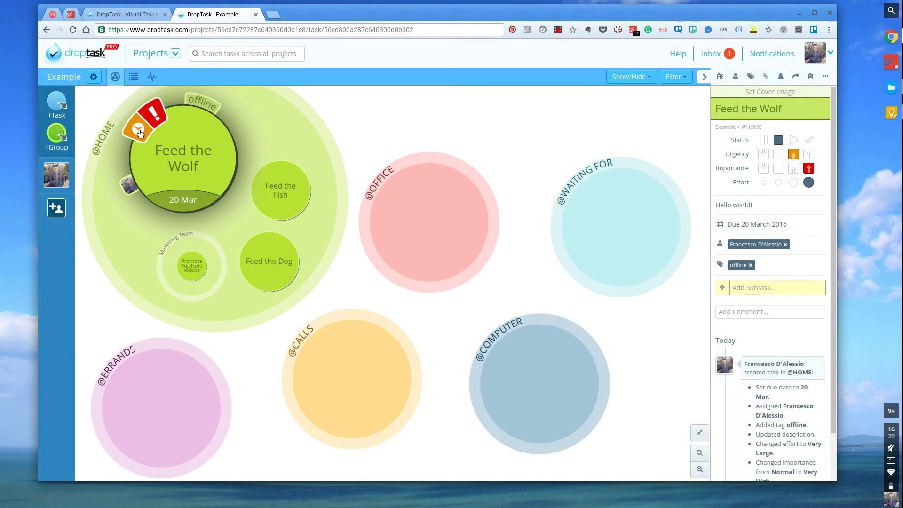
click(794, 140)
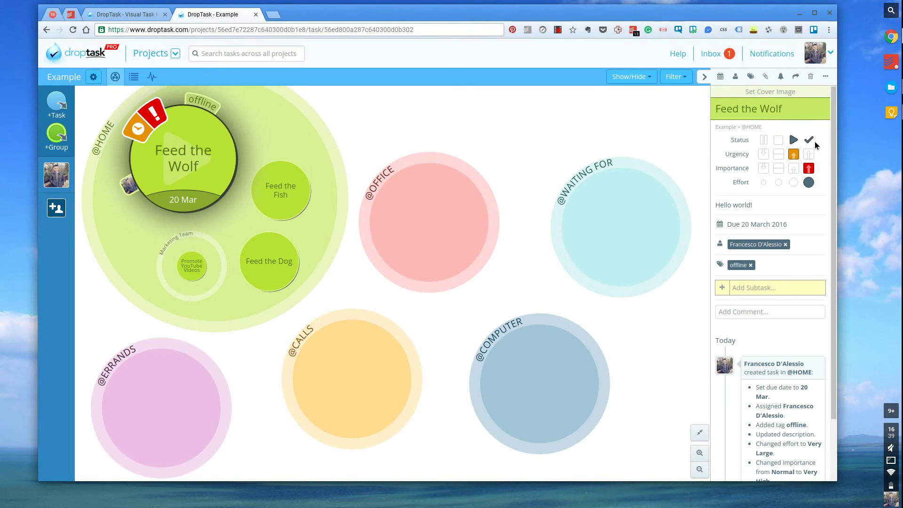
click(811, 140)
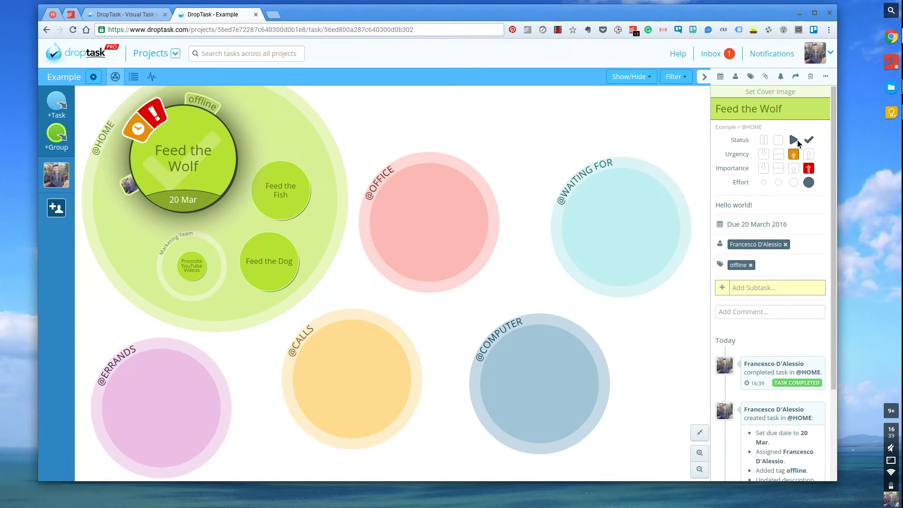
click(794, 141)
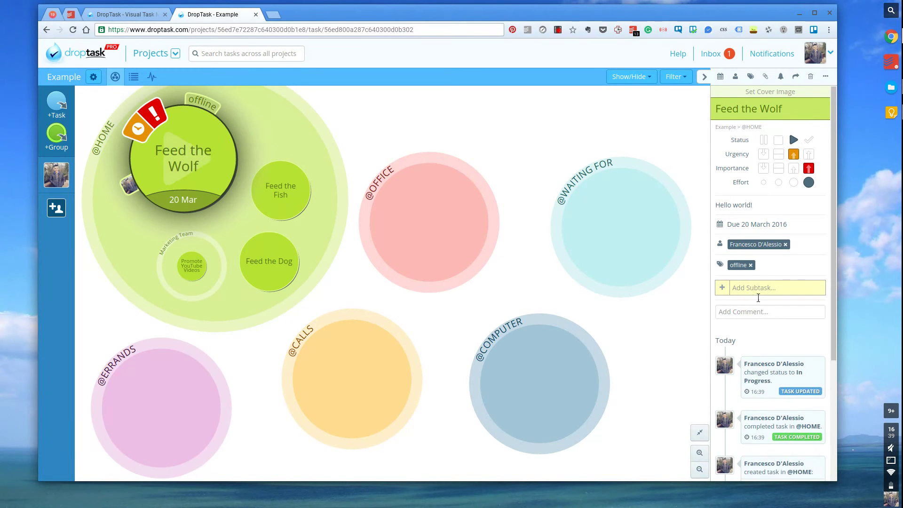
scroll(758, 298, down, 4)
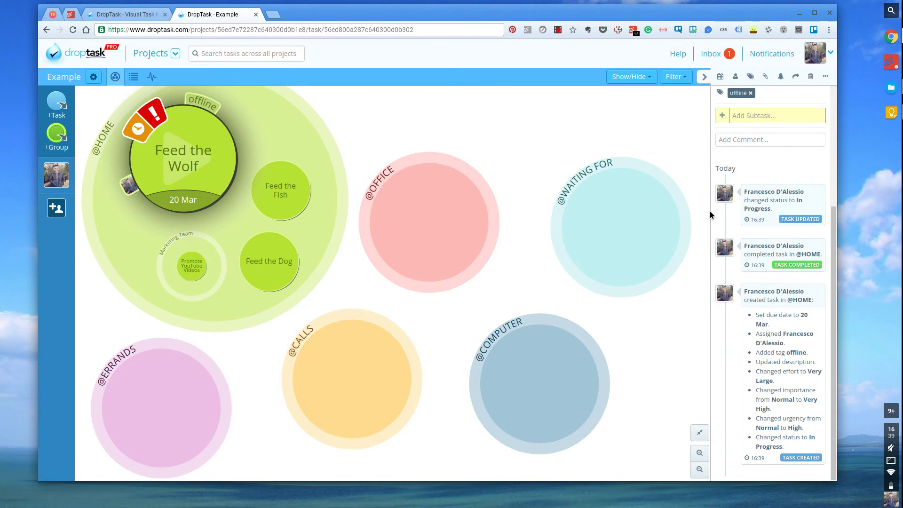
mouse_move(637, 175)
scroll(771, 148, up, 3)
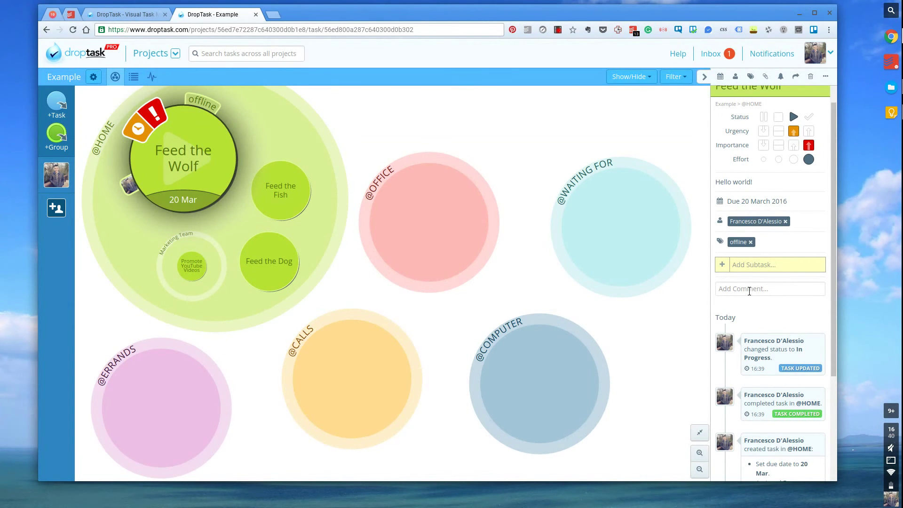
Add a 'Buy Wolf Food' subtask to Feed the Wolf and tick it complete
click(756, 267)
text(Buy)
text(Wolf Food)
key(Return)
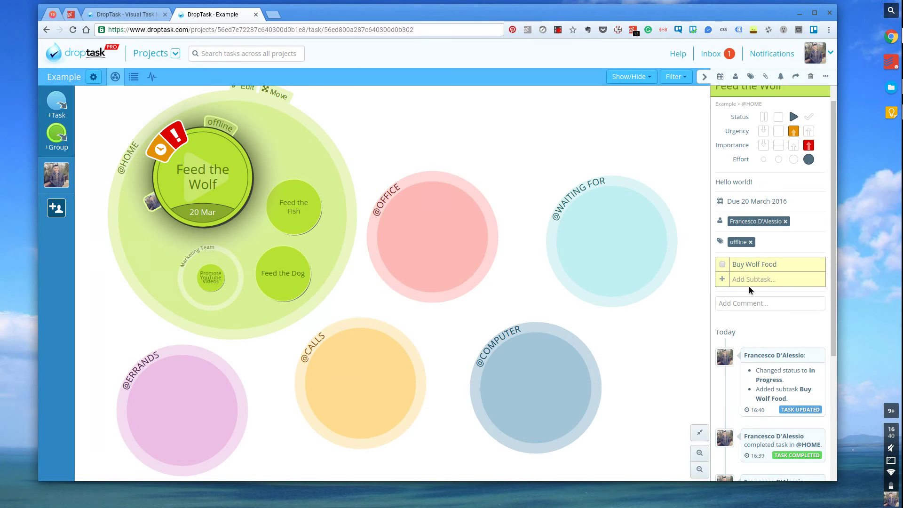
click(722, 264)
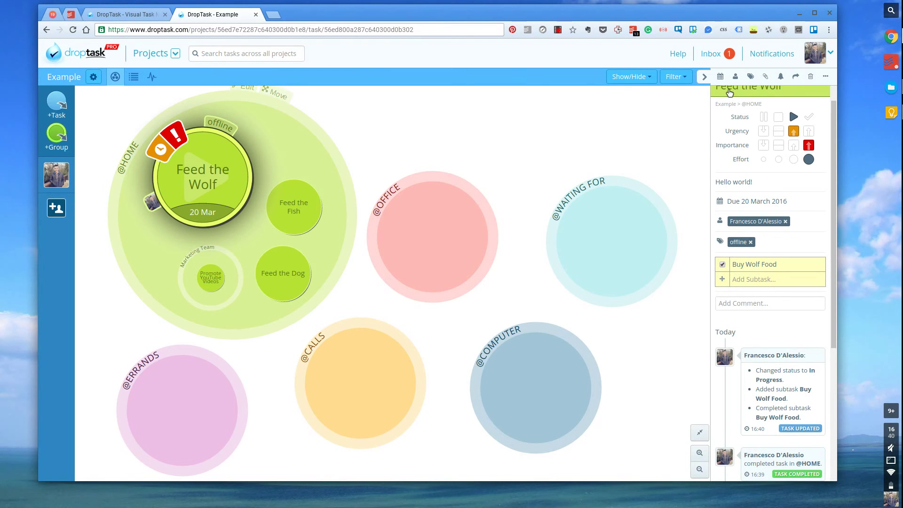
click(700, 77)
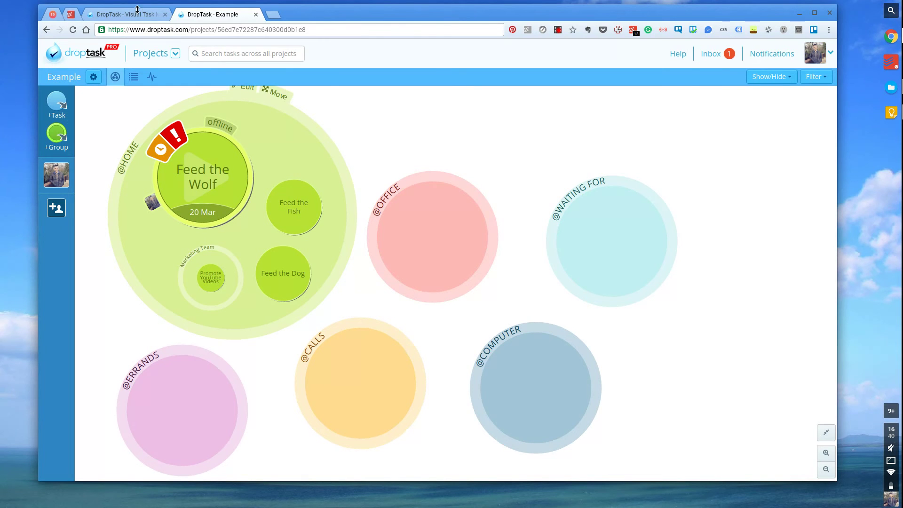
drag(285, 196, 569, 237)
drag(297, 213, 613, 230)
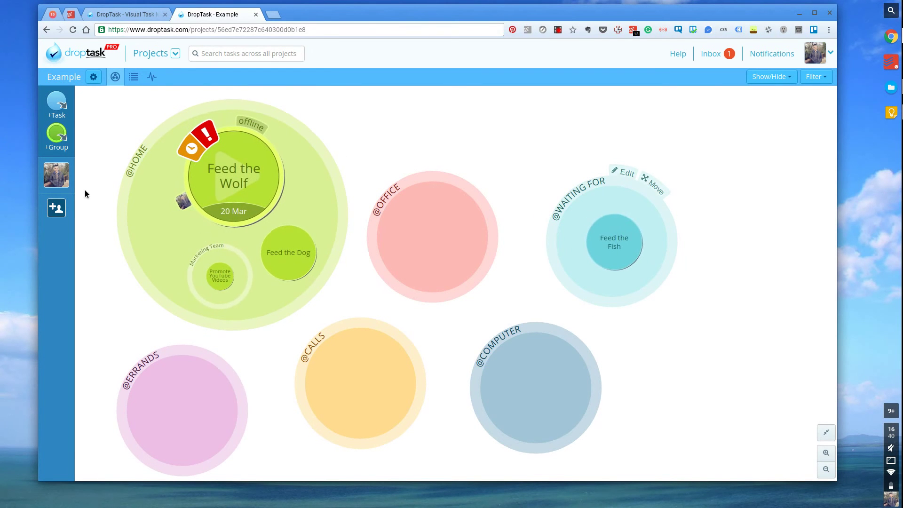
drag(183, 202, 160, 197)
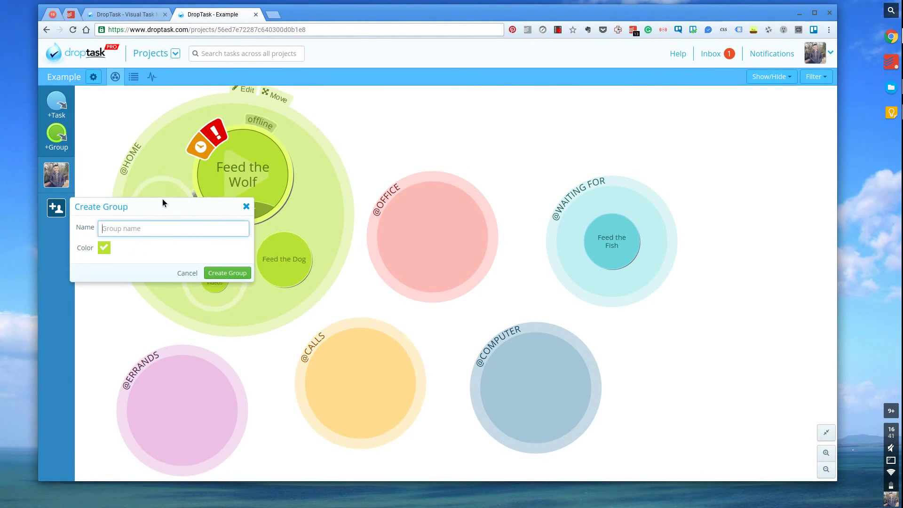
click(246, 206)
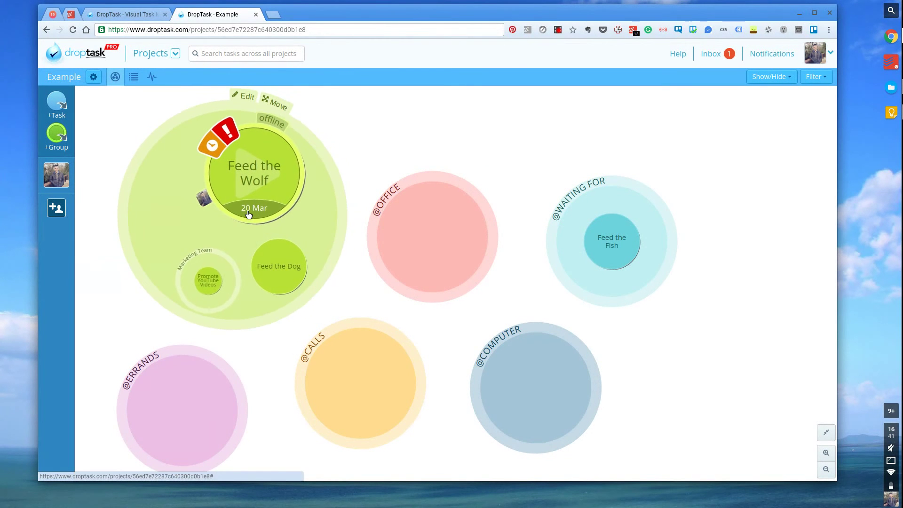
mouse_move(200, 252)
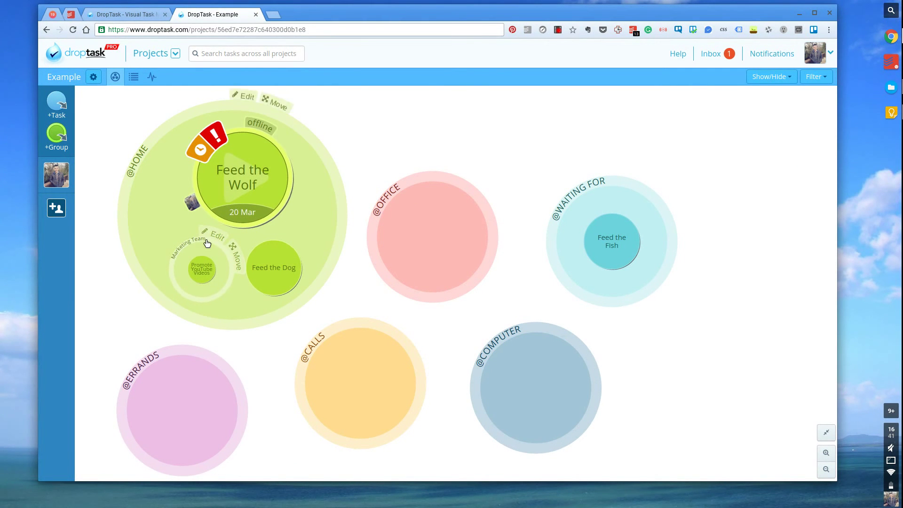
mouse_move(159, 139)
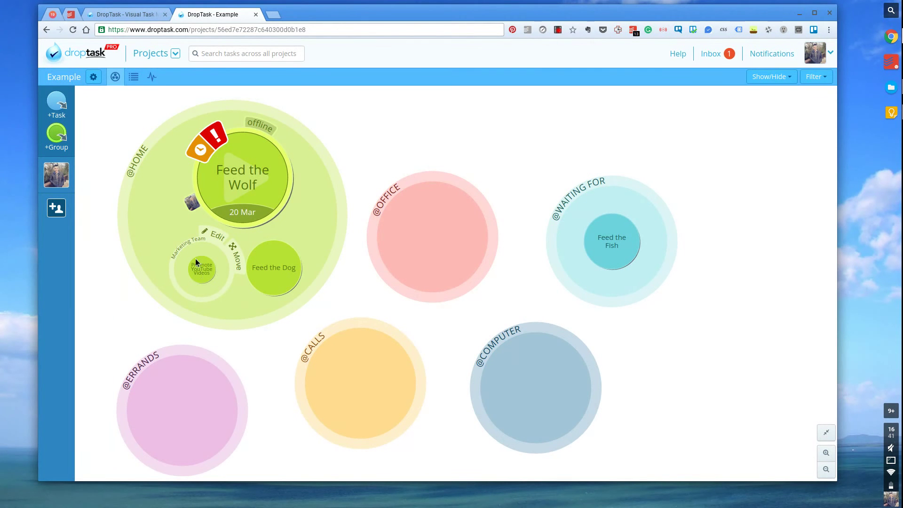
Show Promote YouTube Videos' details, then open and dismiss its Set Cover Image dialog
click(204, 267)
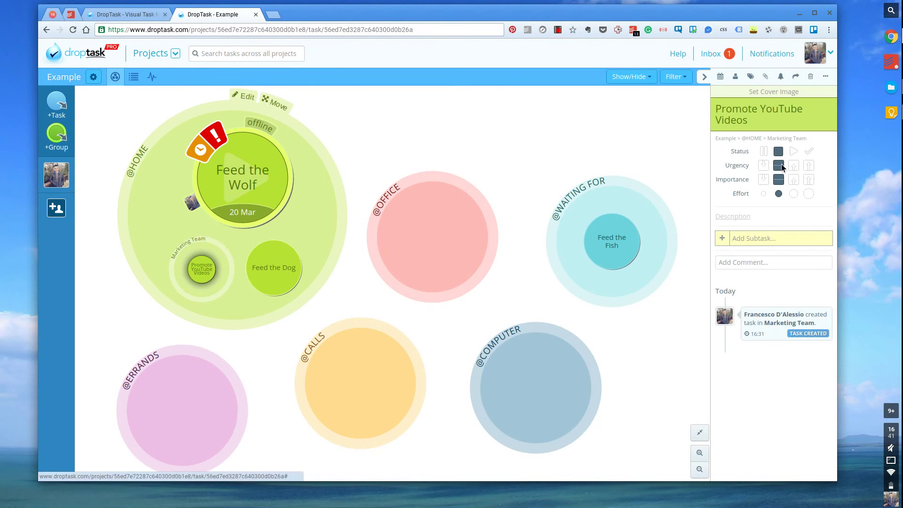
click(787, 96)
click(605, 62)
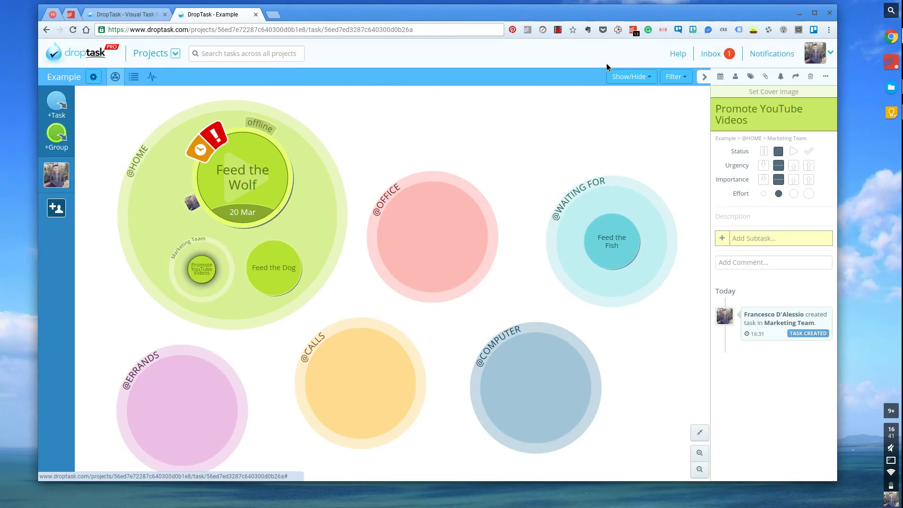
mouse_move(257, 160)
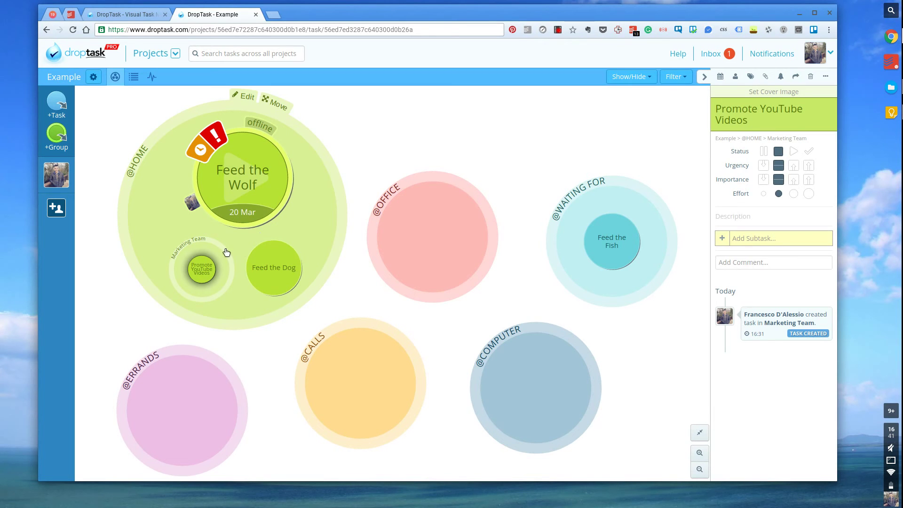
drag(294, 261, 205, 262)
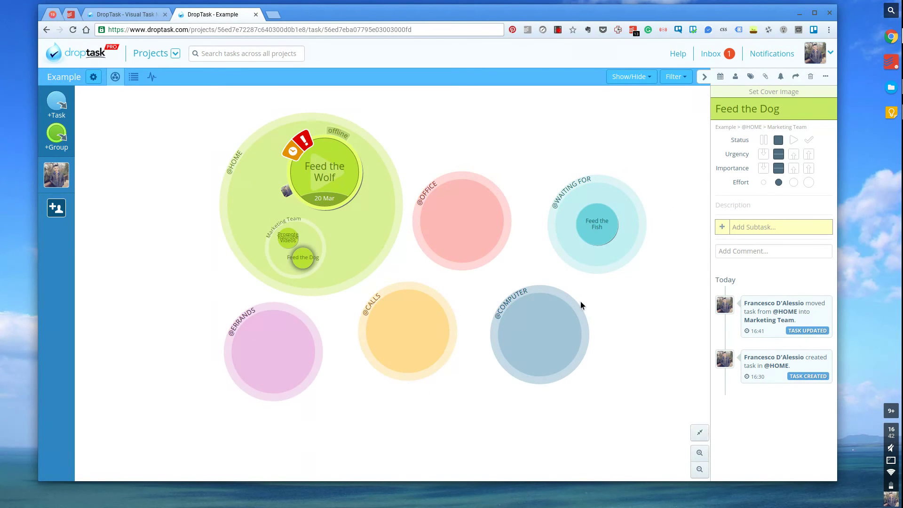
Show the Example project's tasks as an urgency-grouped list, then switch to its activity feed
click(134, 77)
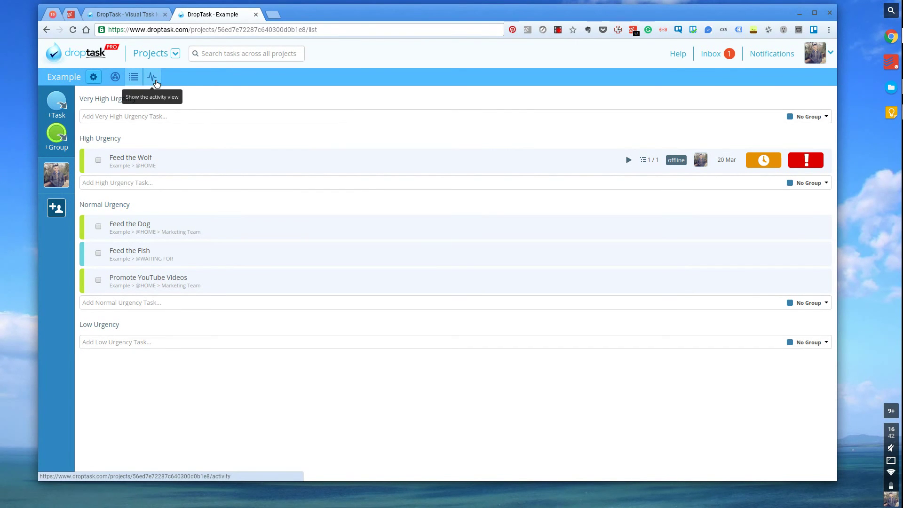
click(156, 84)
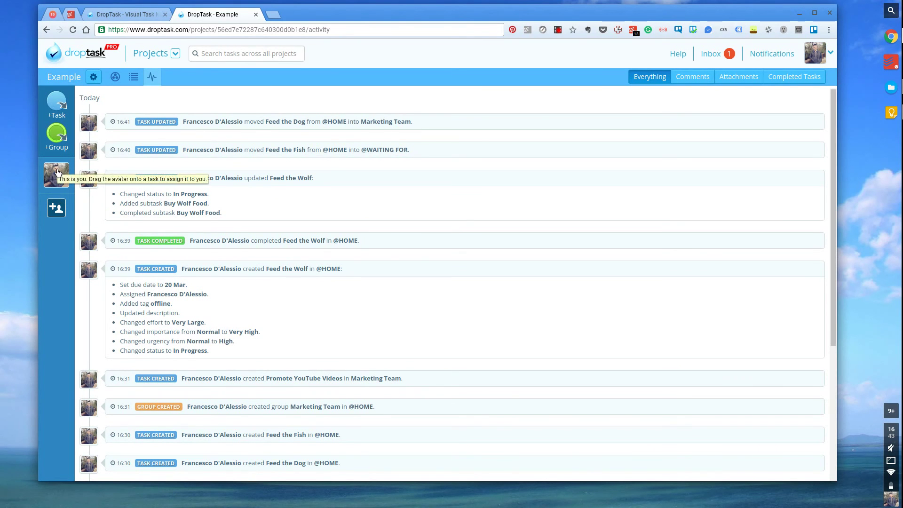
Review the Example project's activity feed of today's changes, then go back to the bubble view
drag(57, 172, 87, 99)
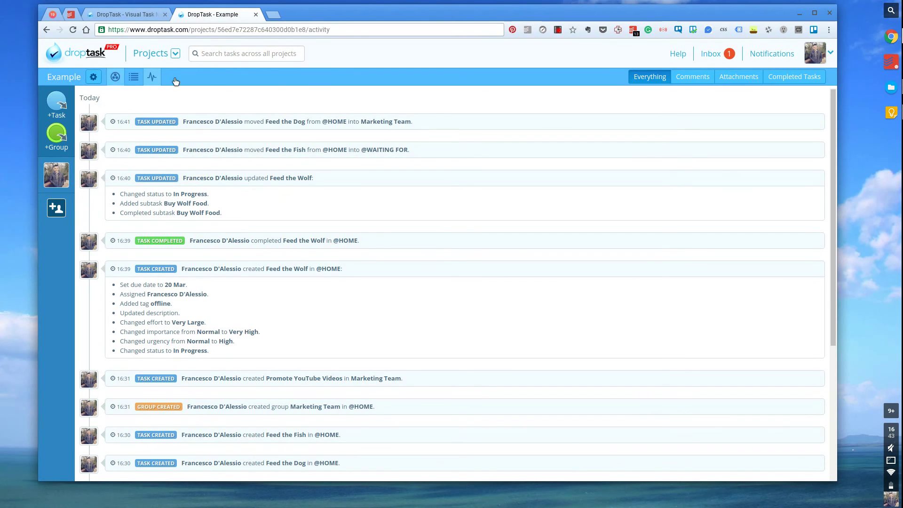
click(117, 78)
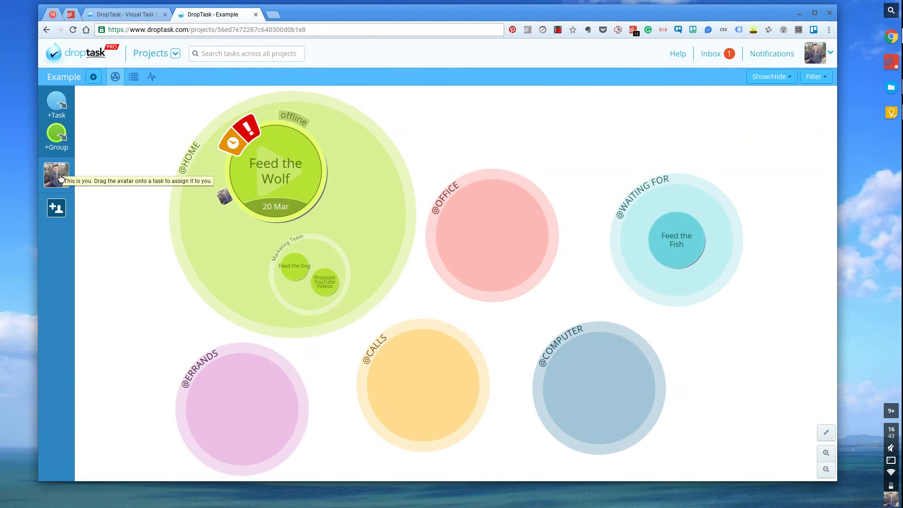
Assign yourself to the Feed the Dog and Promote YouTube Videos tasks
drag(64, 175, 300, 270)
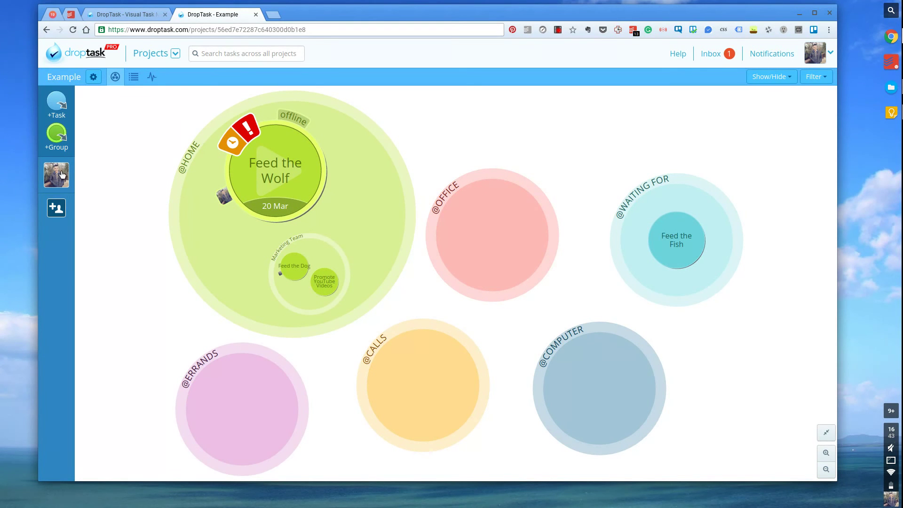
drag(63, 174, 319, 283)
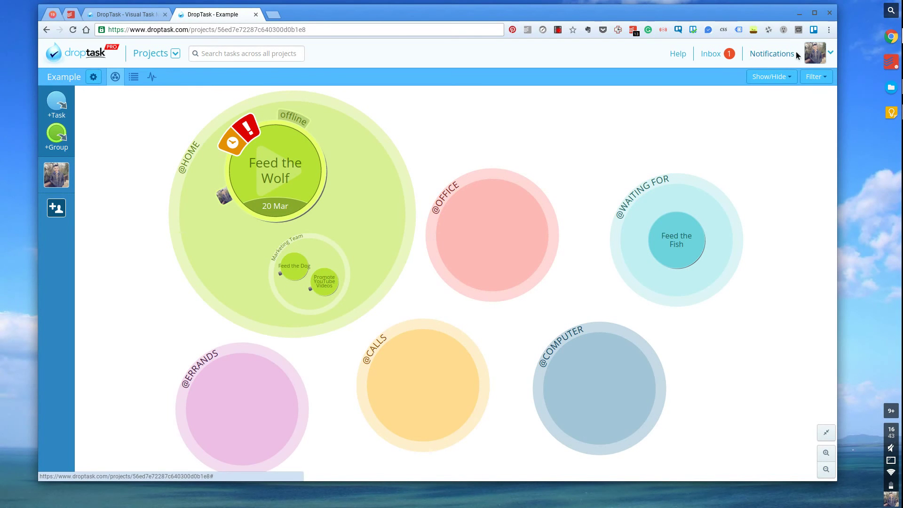
Bring up the inbox holding the waiting Feed the Car task
click(831, 53)
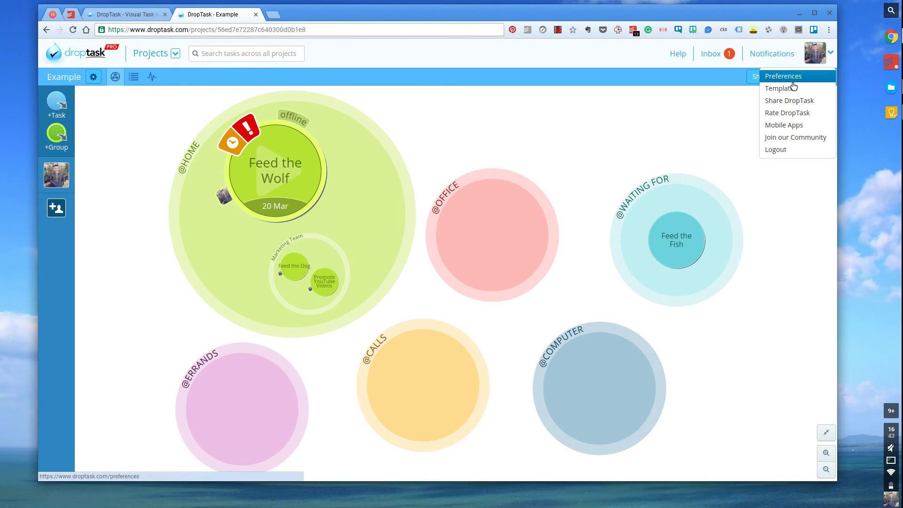
click(634, 53)
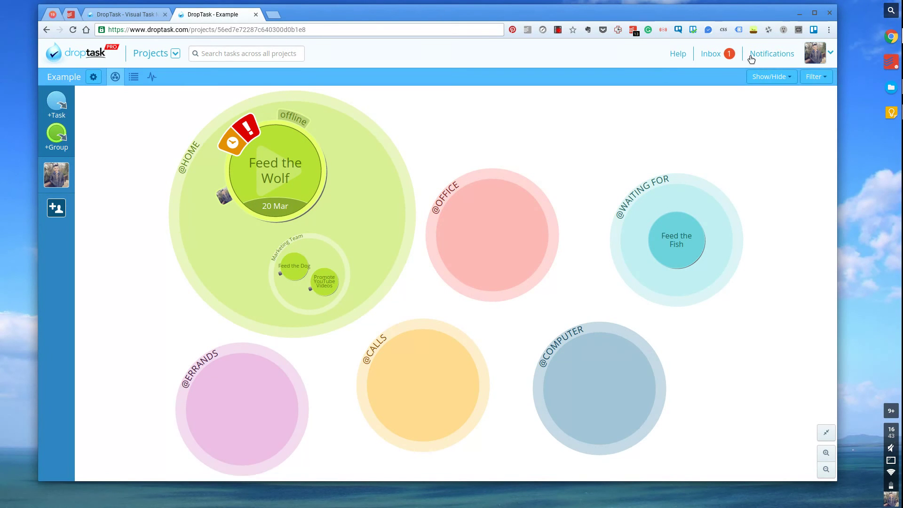
click(717, 54)
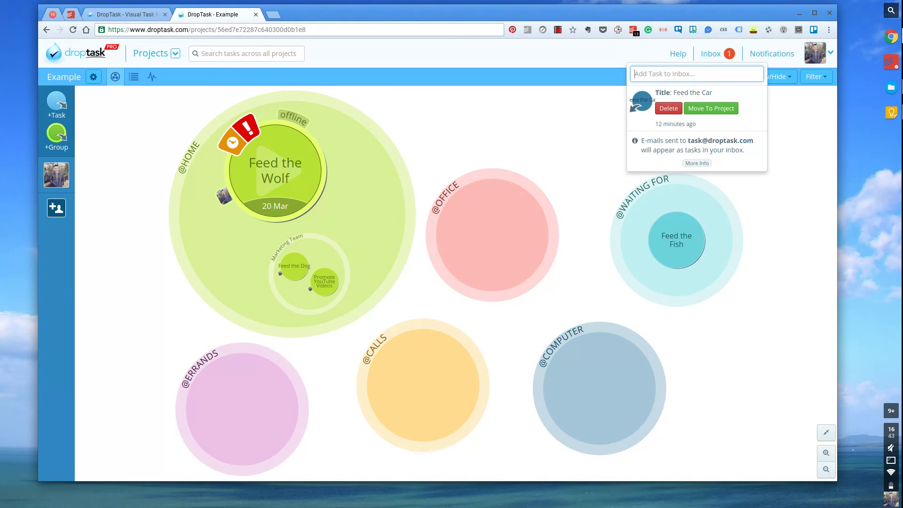
text(Go for a run)
key(Return)
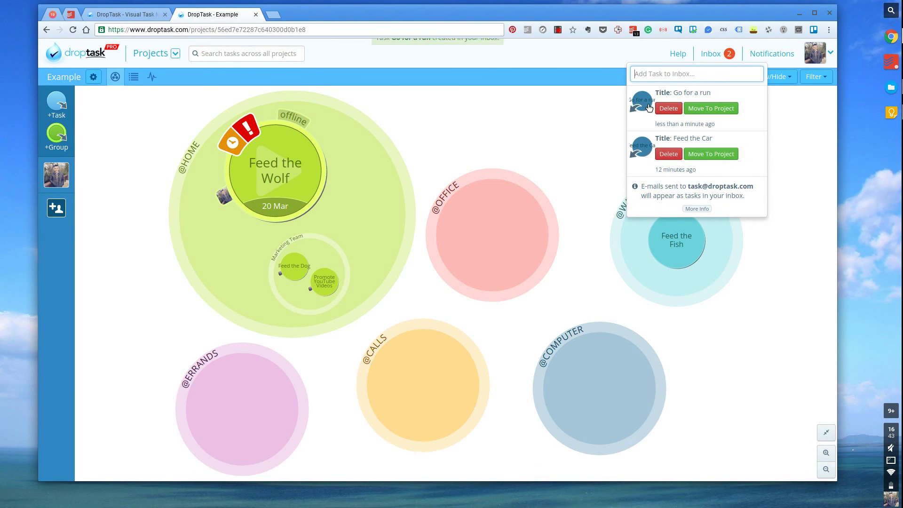
drag(650, 108, 484, 210)
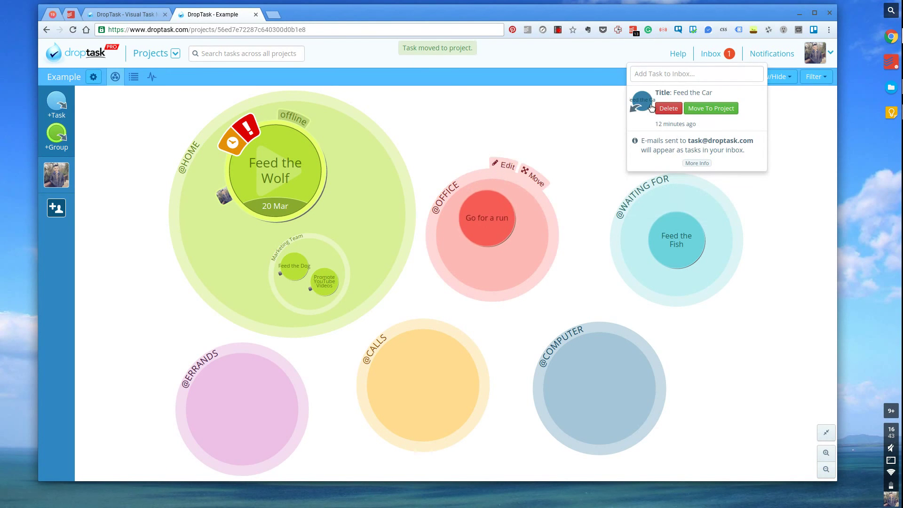
drag(642, 101, 334, 172)
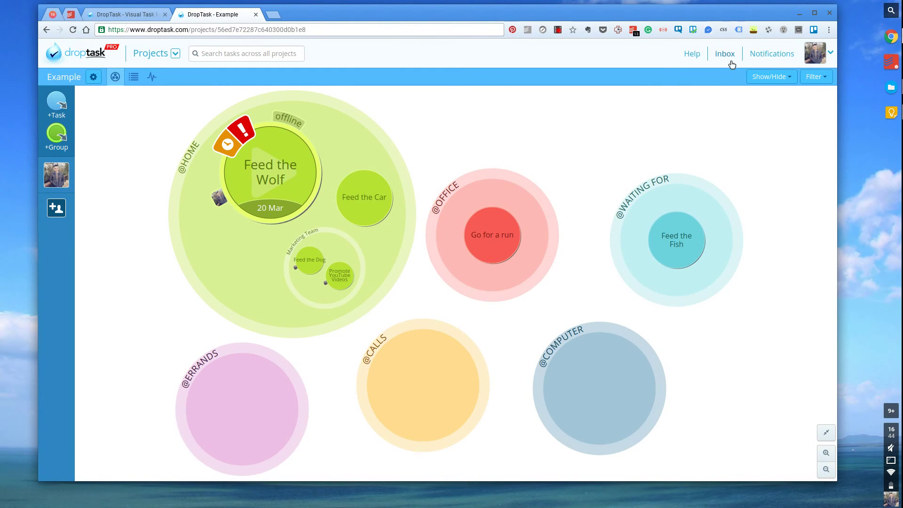
click(725, 54)
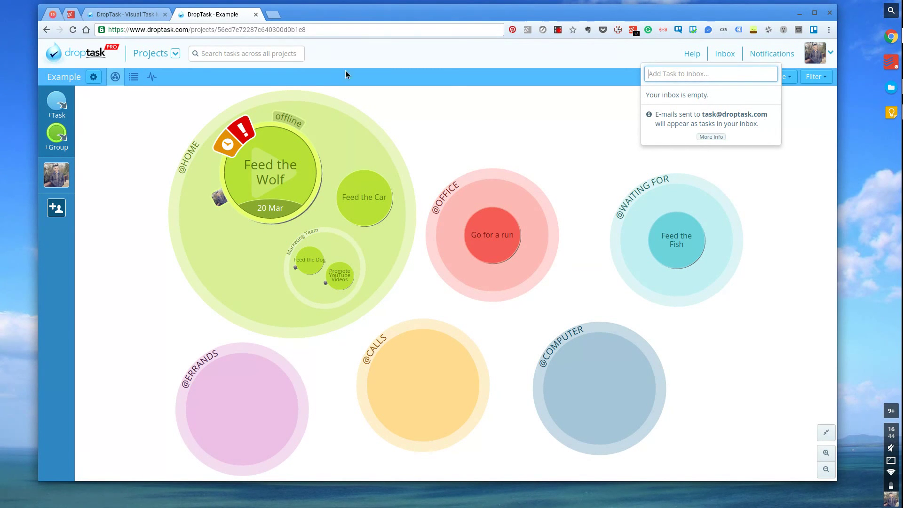
click(178, 58)
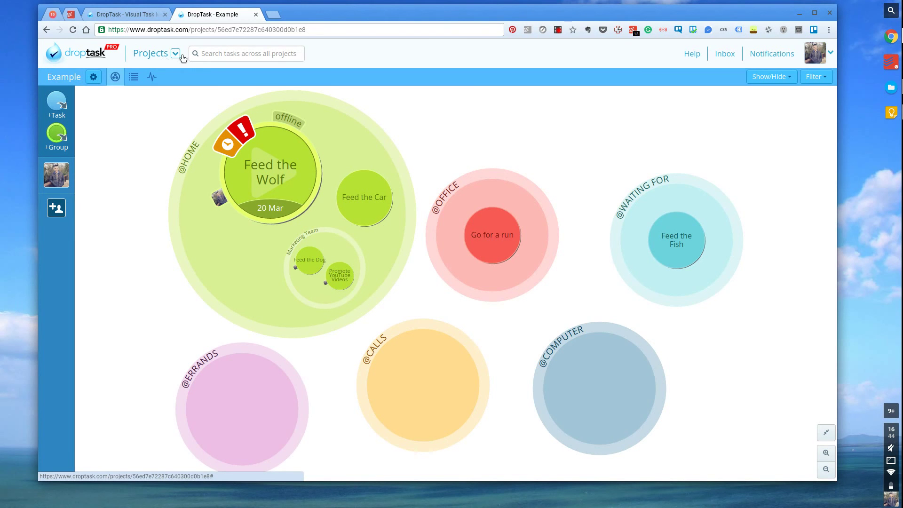
click(179, 55)
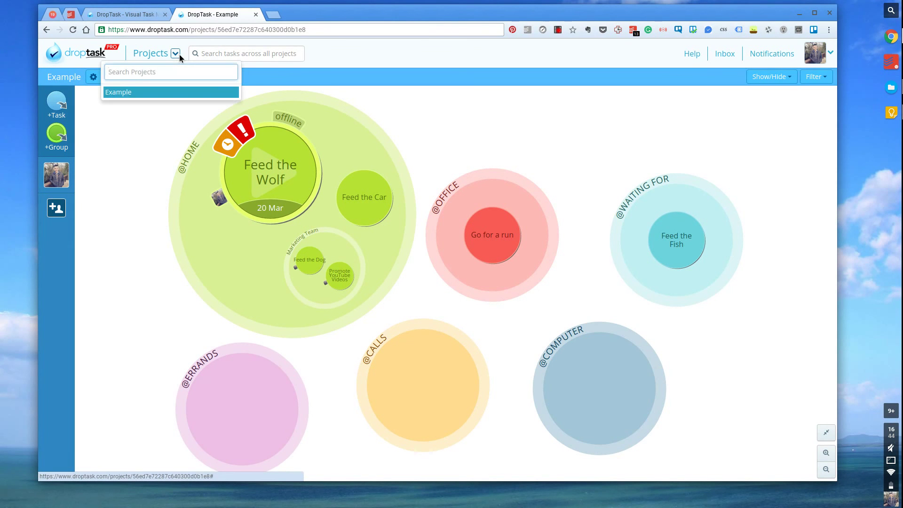
click(365, 55)
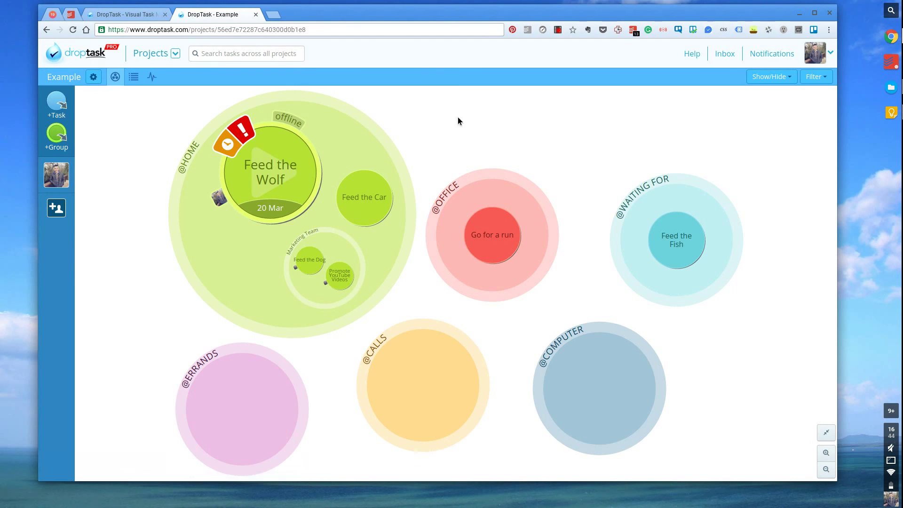
click(238, 56)
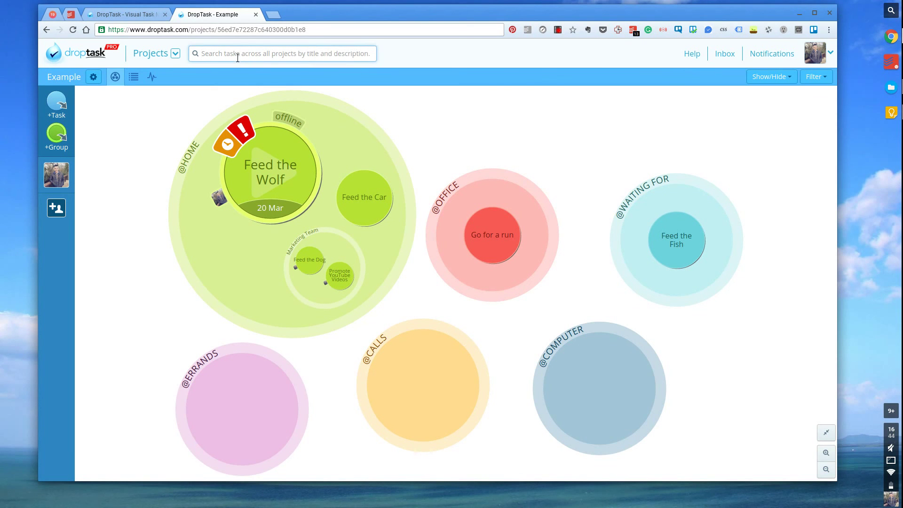
click(419, 51)
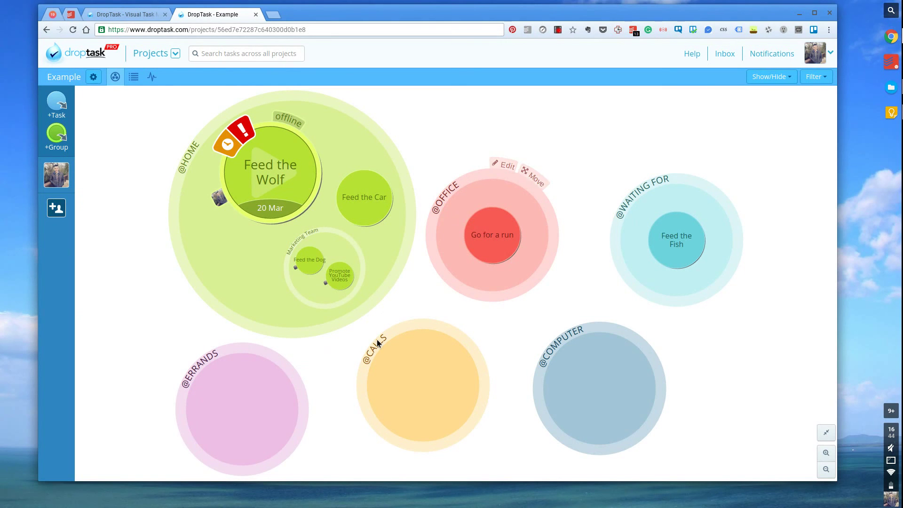
mouse_move(432, 243)
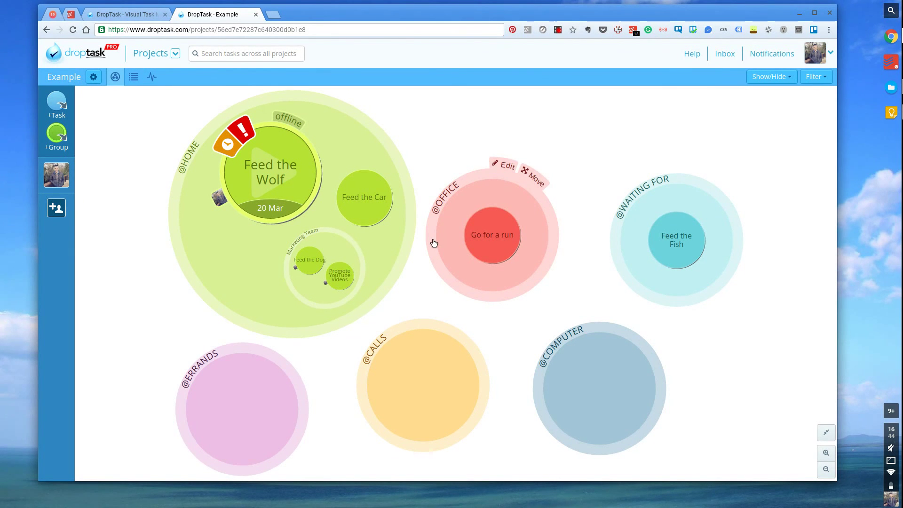
mouse_move(448, 212)
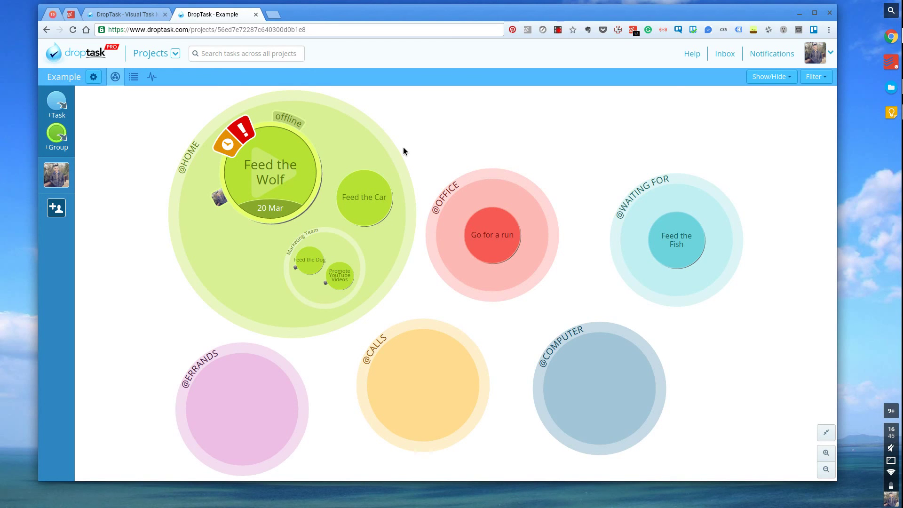
click(133, 17)
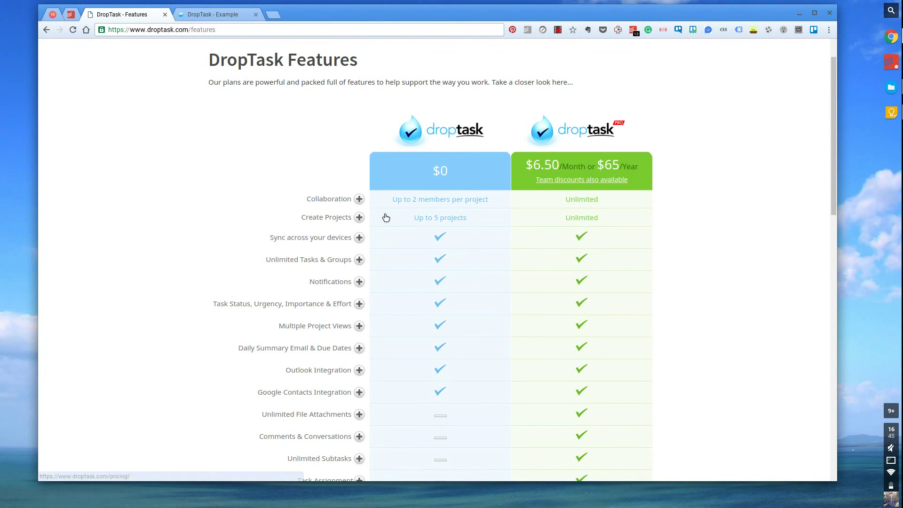
Scroll through the free $0 vs PRO comparison table to see the Pro-only features
scroll(557, 408, down, 1)
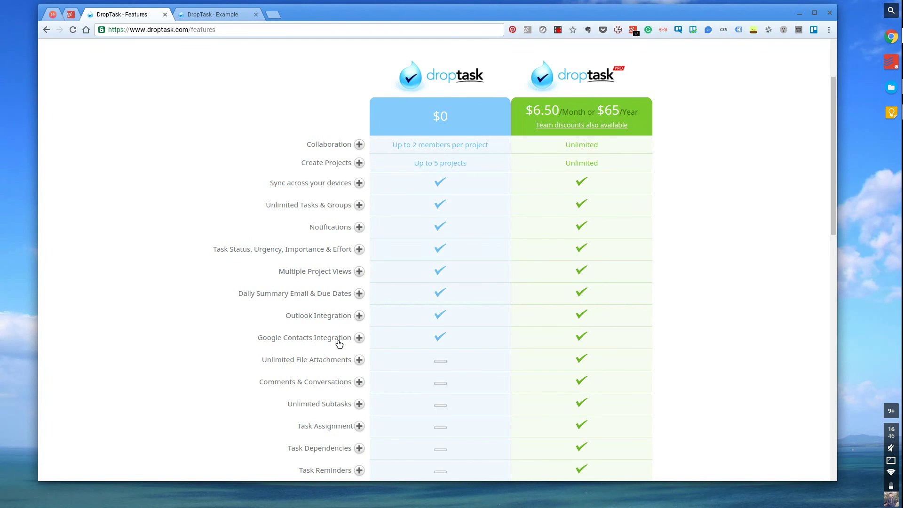
scroll(542, 287, down, 1)
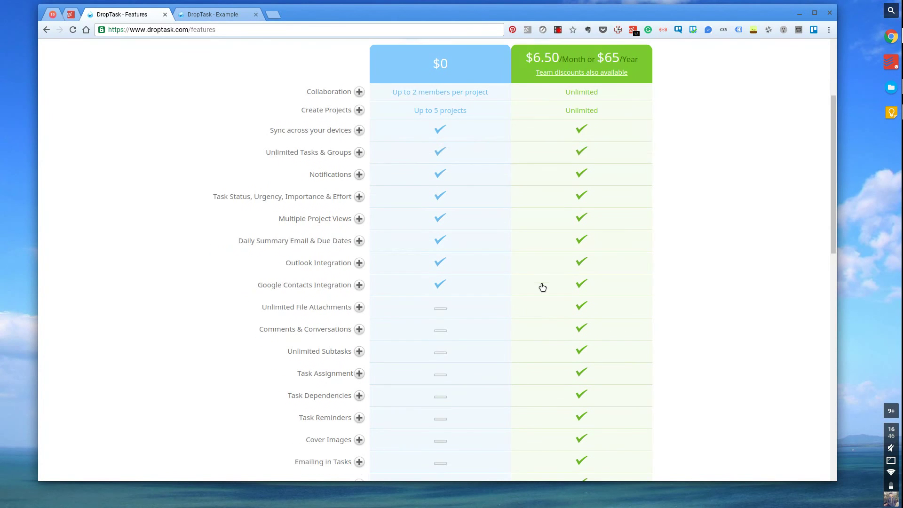
scroll(542, 287, down, 1)
scroll(542, 286, up, 3)
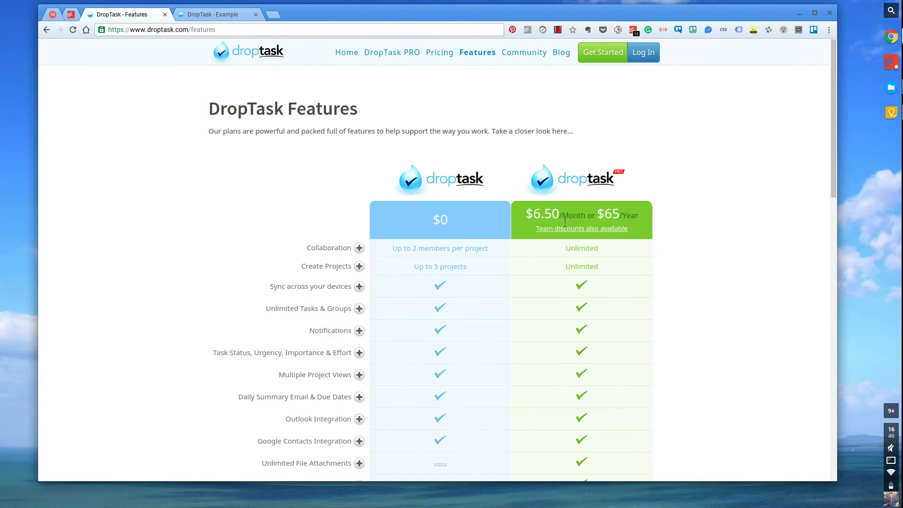
scroll(564, 223, down, 2)
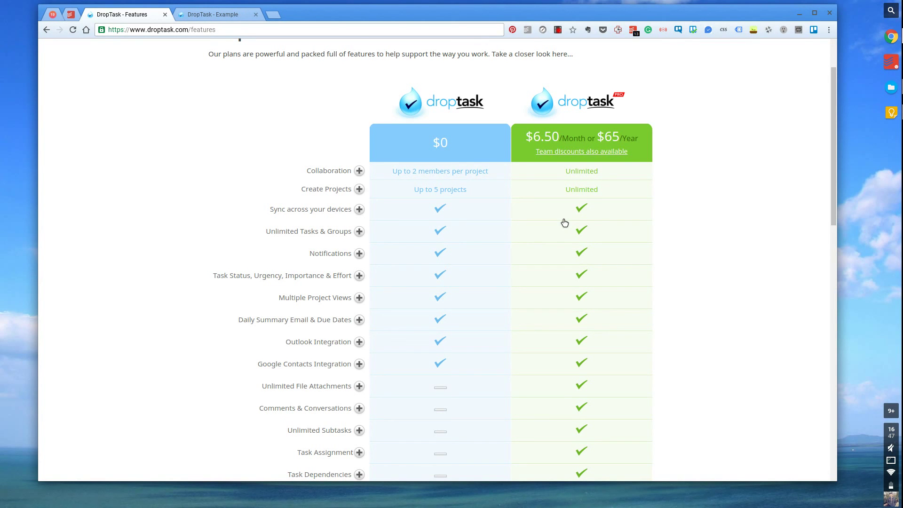
scroll(565, 222, down, 3)
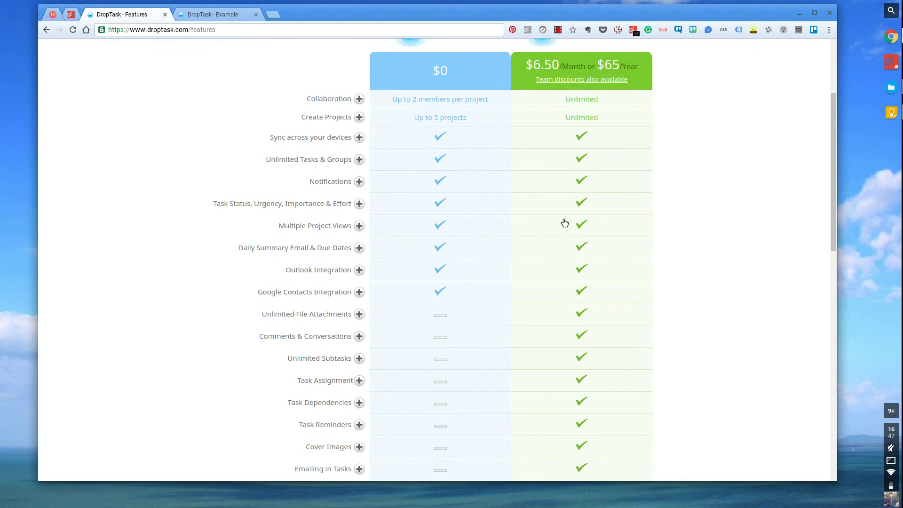
scroll(565, 222, down, 7)
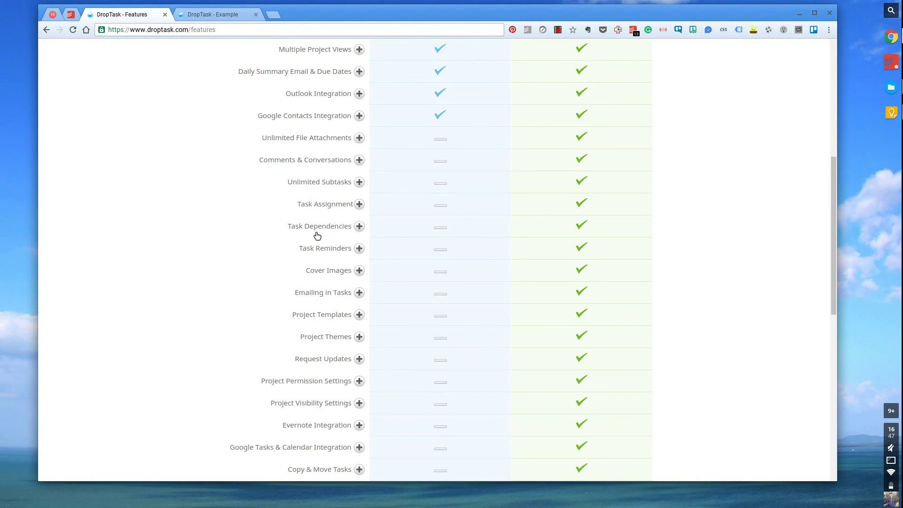
scroll(323, 255, down, 1)
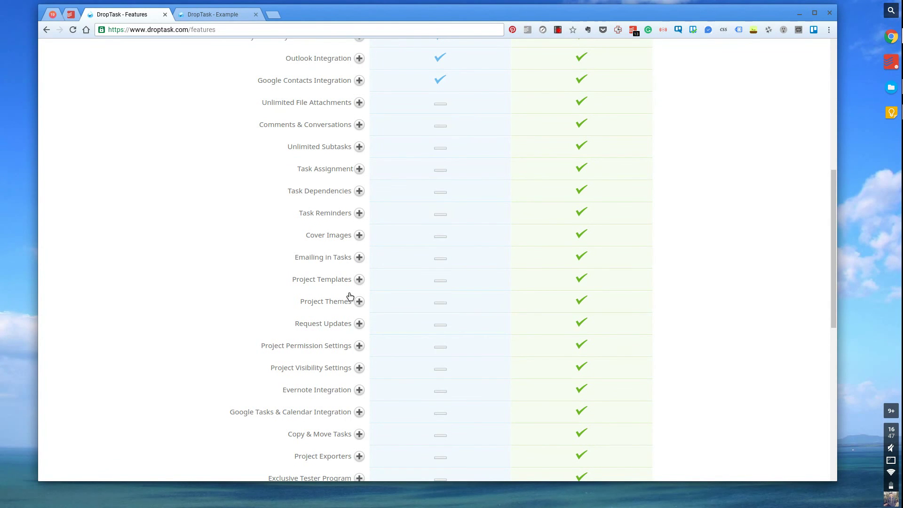
scroll(336, 315, down, 2)
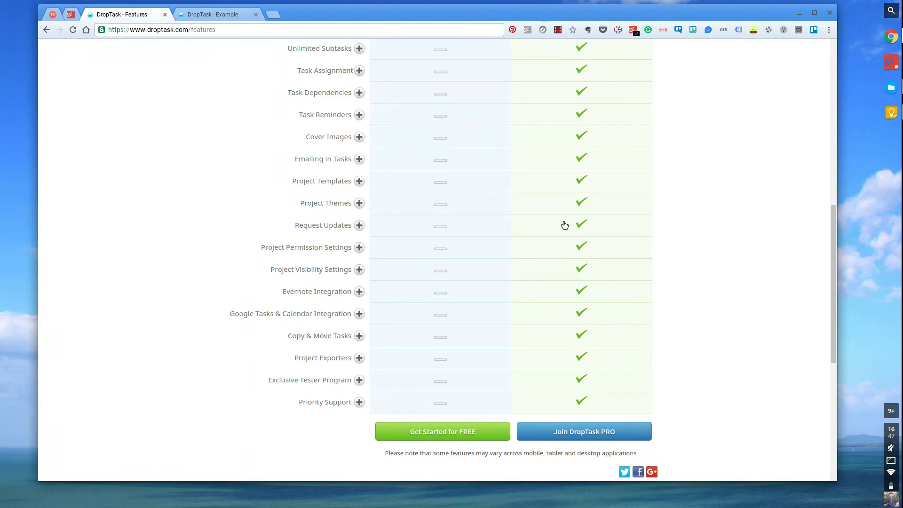
scroll(600, 339, up, 10)
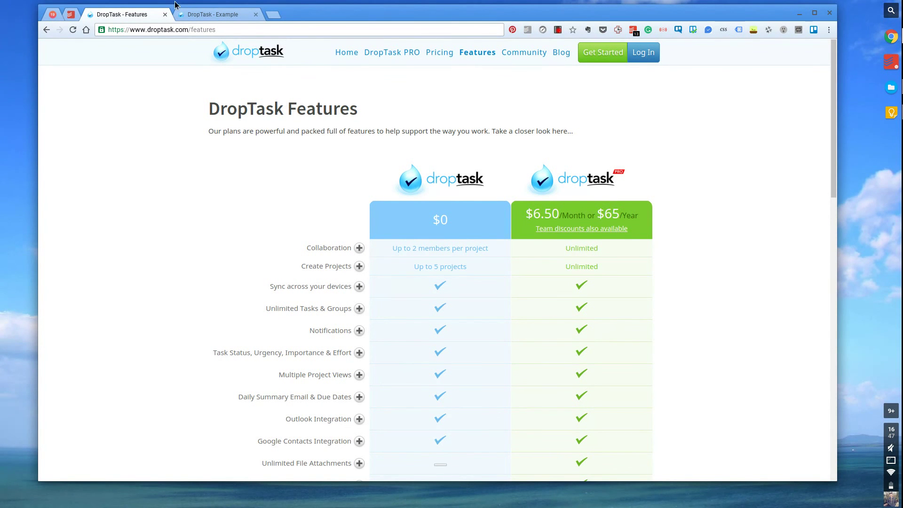
click(197, 15)
click(121, 19)
scroll(659, 196, down, 1)
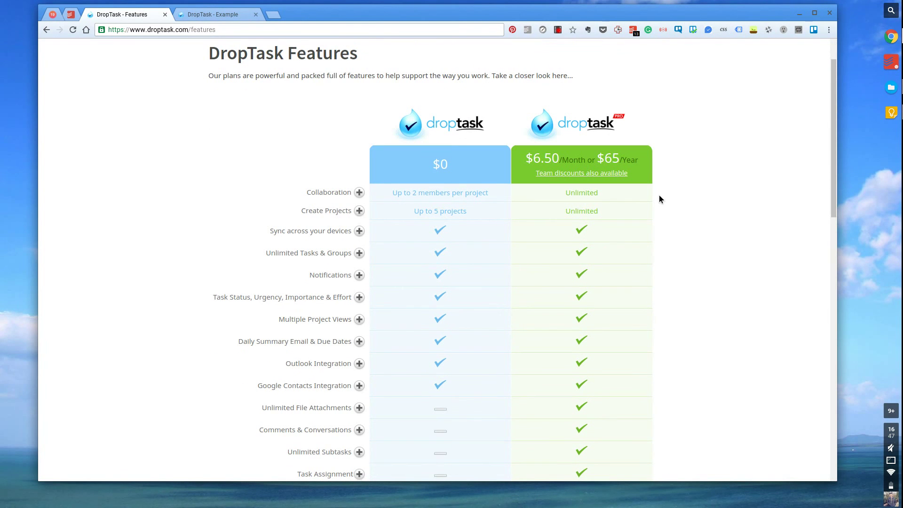